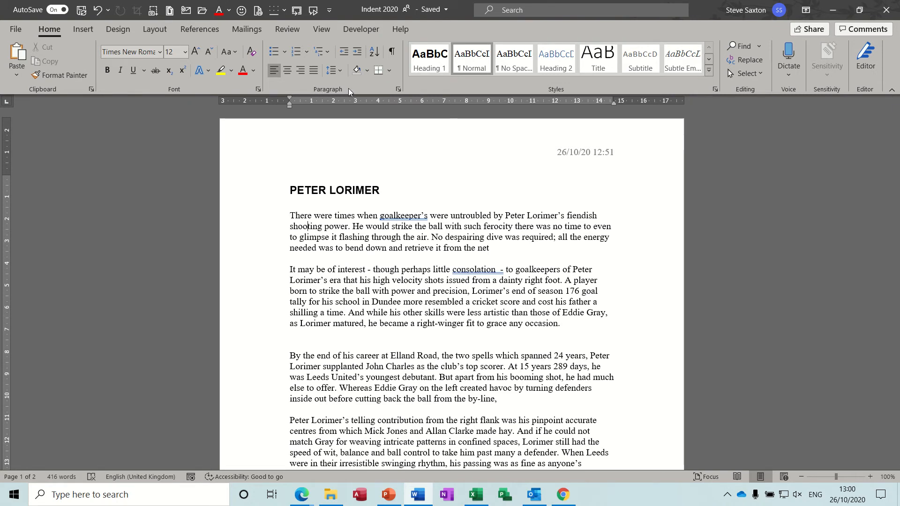
Increase the first paragraph's indent by one level and bring its left indent back to 0 cm on the ruler
{"action": "left_click", "coordinate": [358, 53]}
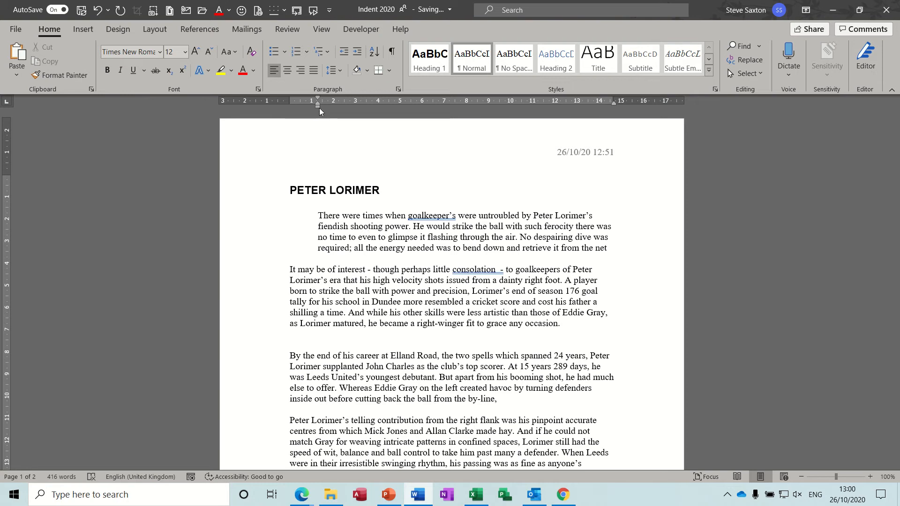
{"action": "left_click_drag", "start_coordinate": [319, 108], "coordinate": [318, 108]}
{"action": "left_click", "coordinate": [320, 32]}
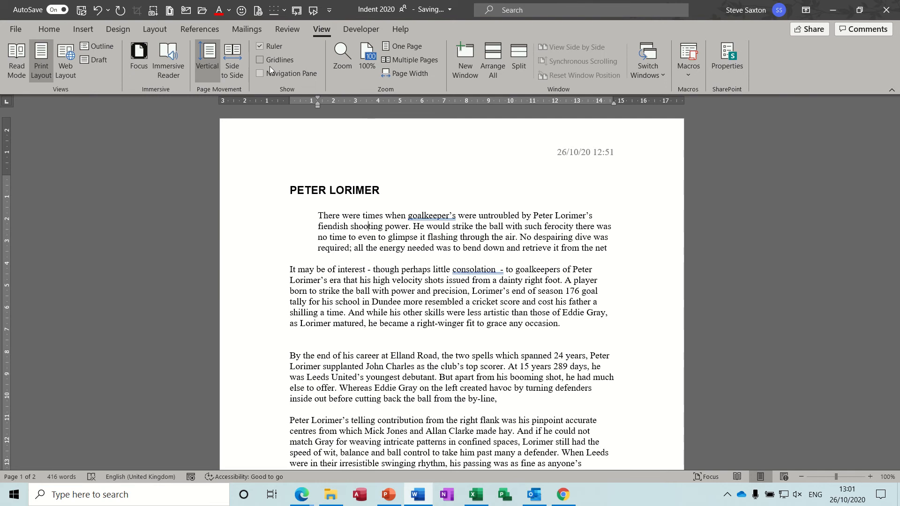
{"action": "left_click", "coordinate": [50, 30]}
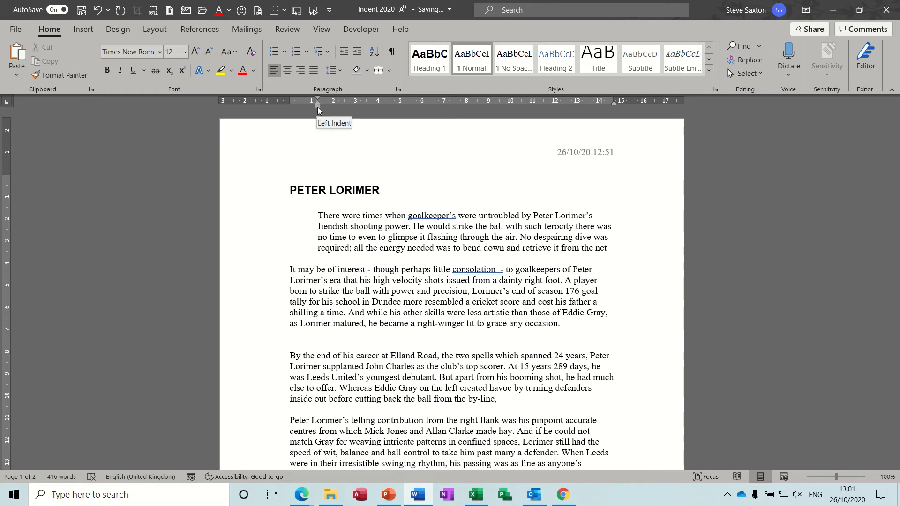
{"action": "mouse_move", "coordinate": [317, 108]}
{"action": "left_mouse_down"}
{"action": "mouse_move", "coordinate": [344, 107]}
{"action": "mouse_move", "coordinate": [291, 105]}
{"action": "left_mouse_up"}
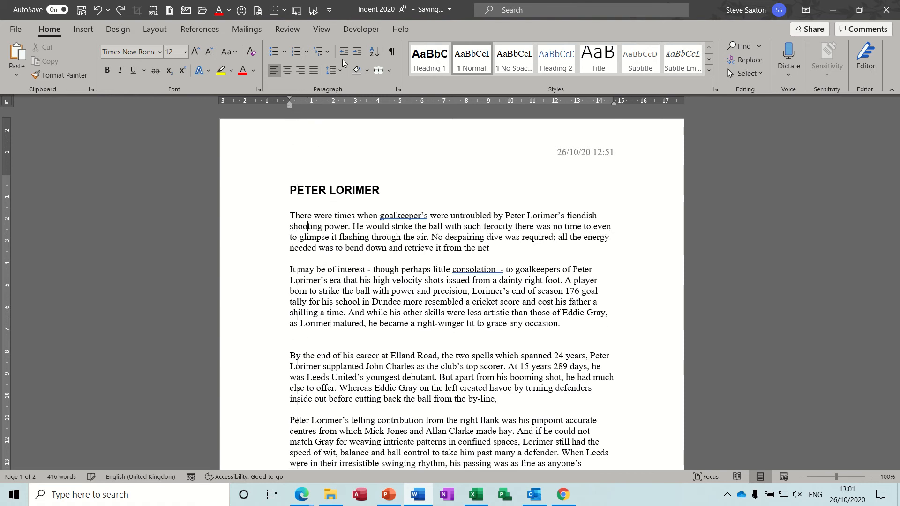
Increase the first paragraph's indent by three levels and decrease it by three levels back to the margin
{"action": "left_click", "coordinate": [358, 53]}
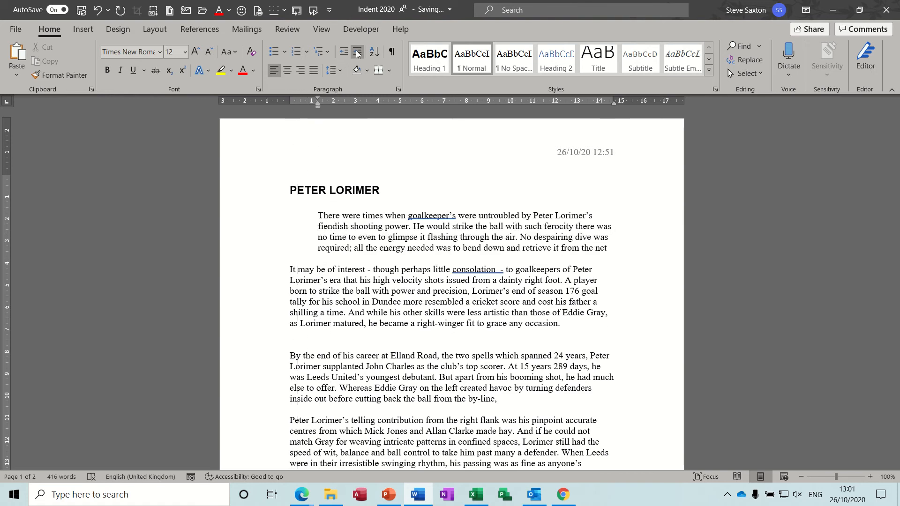
{"action": "left_click", "coordinate": [357, 53]}
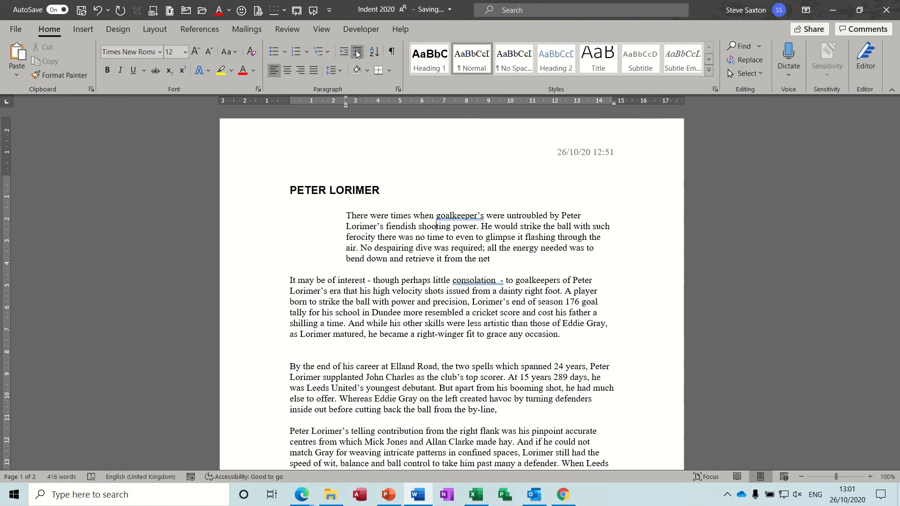
{"action": "left_click", "coordinate": [357, 53]}
{"action": "left_click", "coordinate": [344, 51]}
{"action": "left_click", "coordinate": [344, 51]}
{"action": "left_click", "coordinate": [344, 52]}
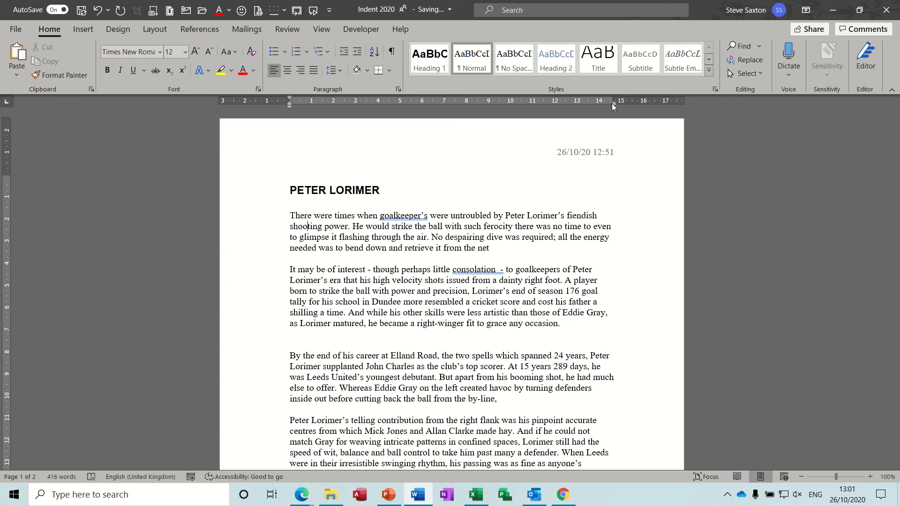
Give the first two body paragraphs a first-line indent of 2 cm on the ruler
{"action": "mouse_move", "coordinate": [612, 104]}
{"action": "left_mouse_down"}
{"action": "mouse_move", "coordinate": [522, 105]}
{"action": "mouse_move", "coordinate": [613, 105]}
{"action": "left_mouse_up"}
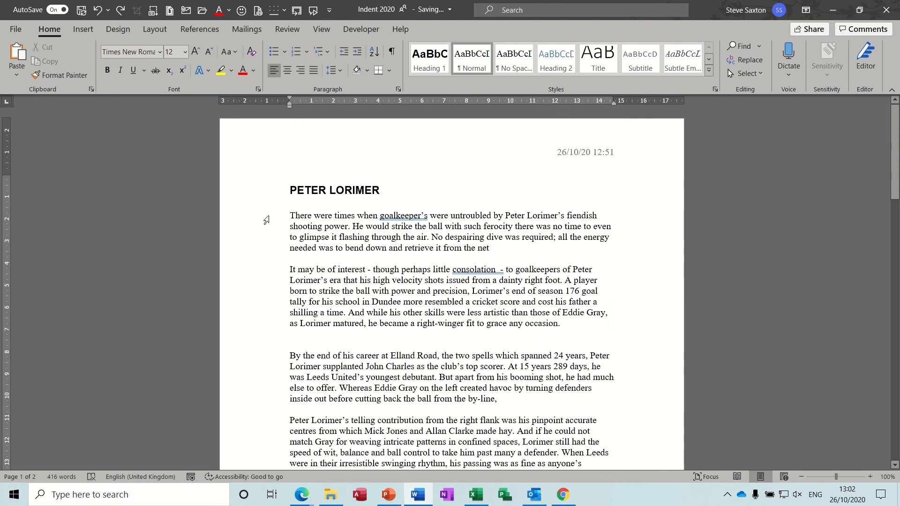
{"action": "left_click_drag", "start_coordinate": [266, 219], "coordinate": [267, 323]}
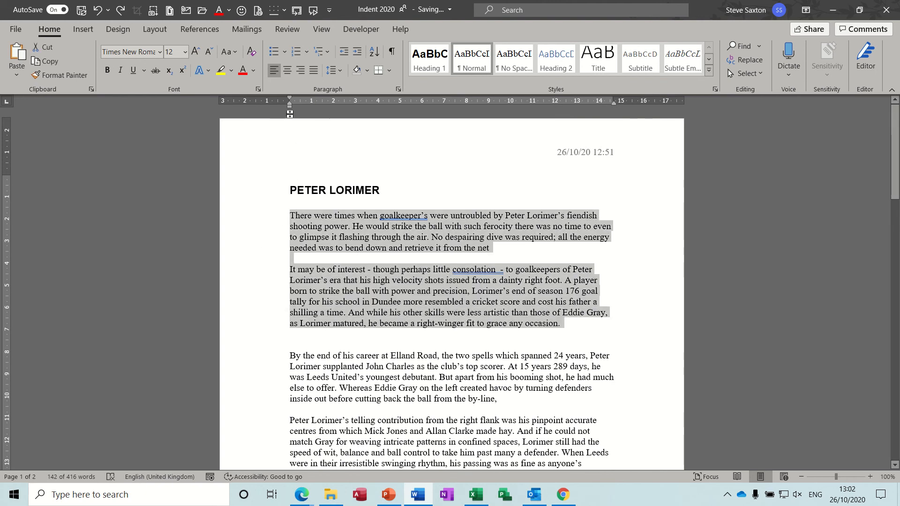
{"action": "mouse_move", "coordinate": [289, 107]}
{"action": "left_mouse_down"}
{"action": "mouse_move", "coordinate": [332, 106]}
{"action": "mouse_move", "coordinate": [291, 108]}
{"action": "left_mouse_up"}
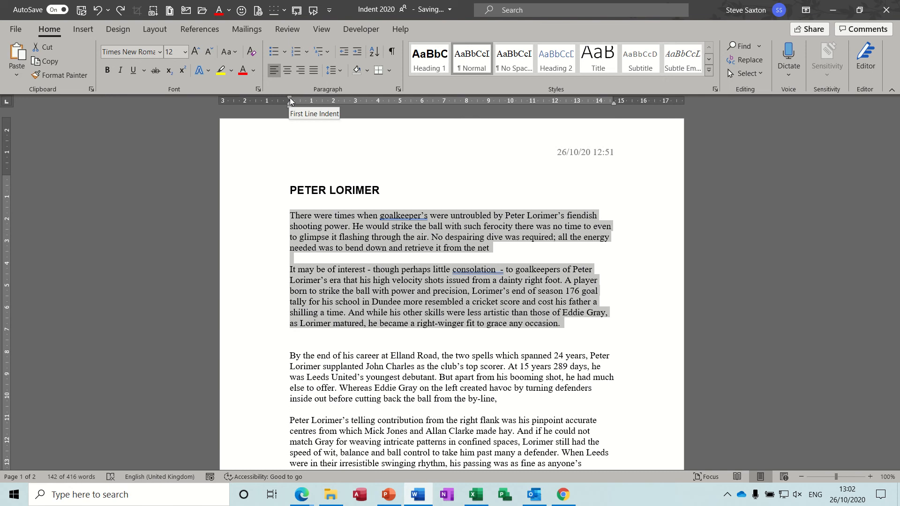
{"action": "left_click_drag", "start_coordinate": [289, 98], "coordinate": [332, 100]}
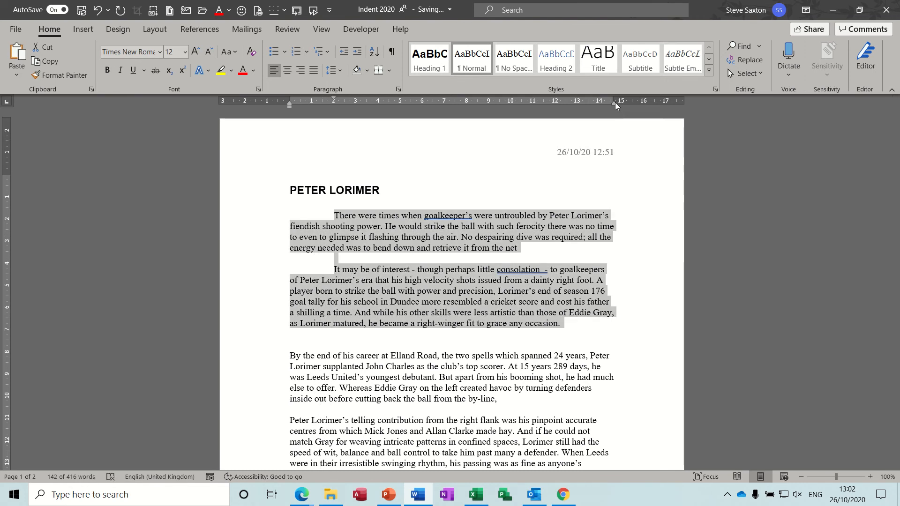
Bring the right indent of the first two paragraphs in to about 12.3 cm on the ruler and justify their text
{"action": "left_click_drag", "start_coordinate": [614, 102], "coordinate": [562, 105]}
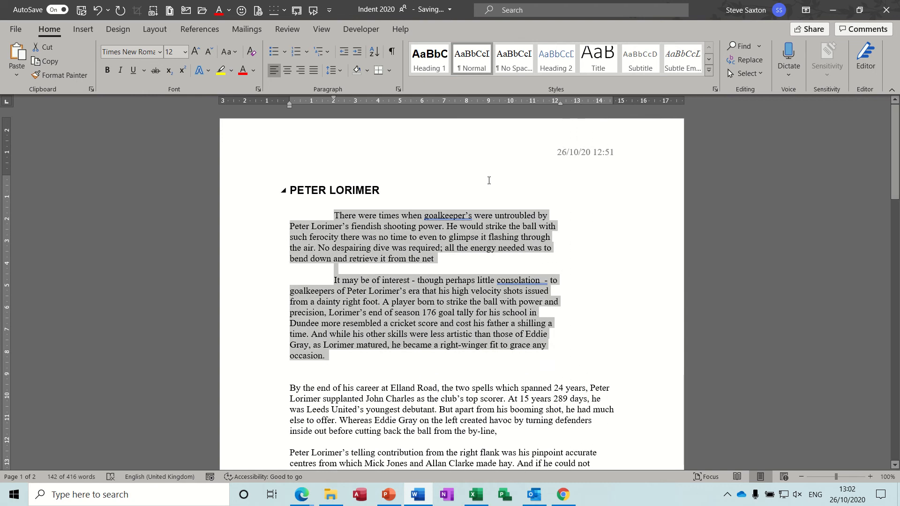
{"action": "left_click", "coordinate": [312, 70]}
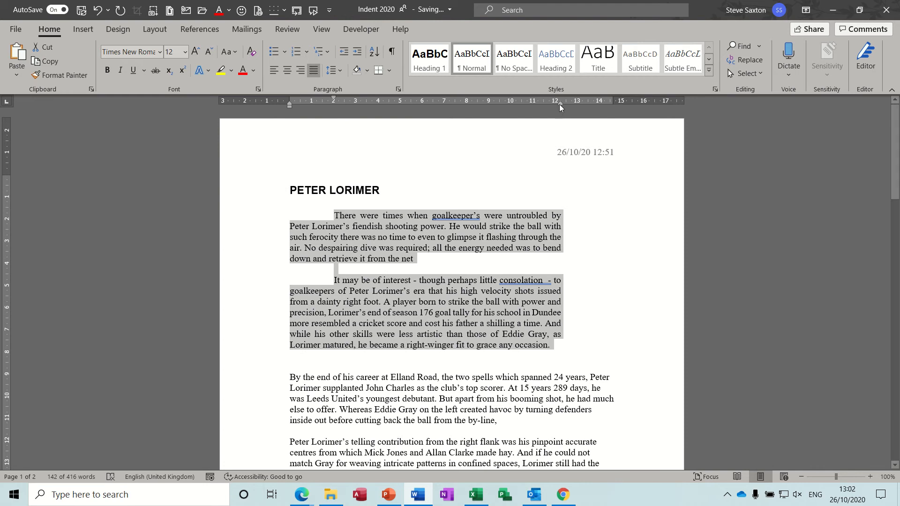
{"action": "left_click_drag", "start_coordinate": [560, 104], "coordinate": [559, 104]}
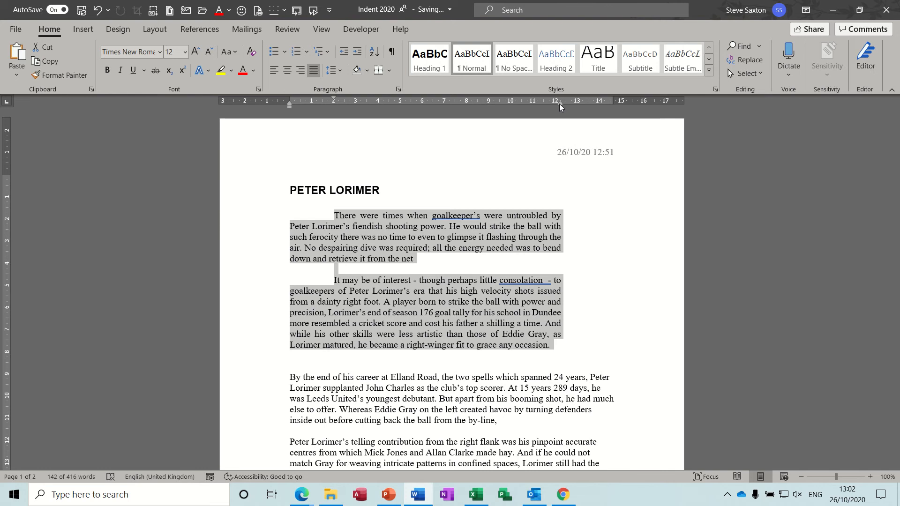
Reset the paragraph formatting of the first two paragraphs, undo the reset and redo it
{"action": "key", "text": "ctrl+q"}
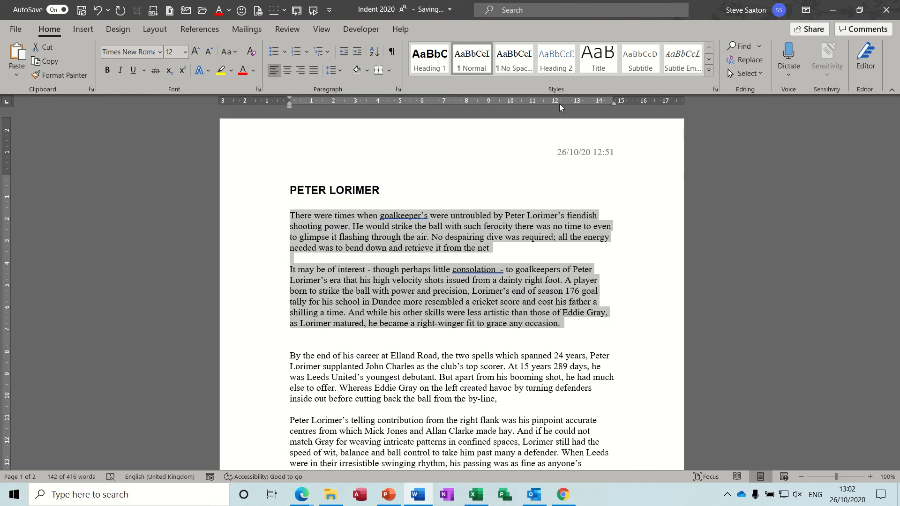
{"action": "key", "text": "ctrl+z"}
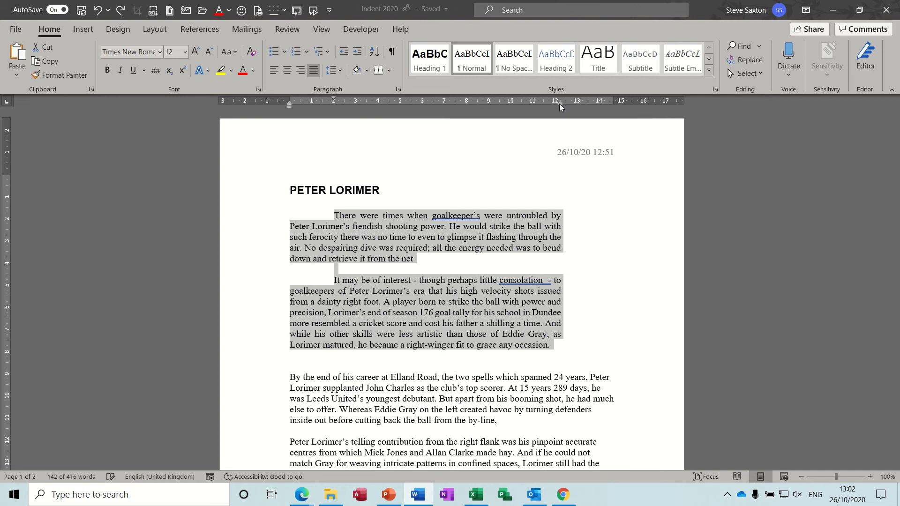
{"action": "key", "text": "ctrl+y"}
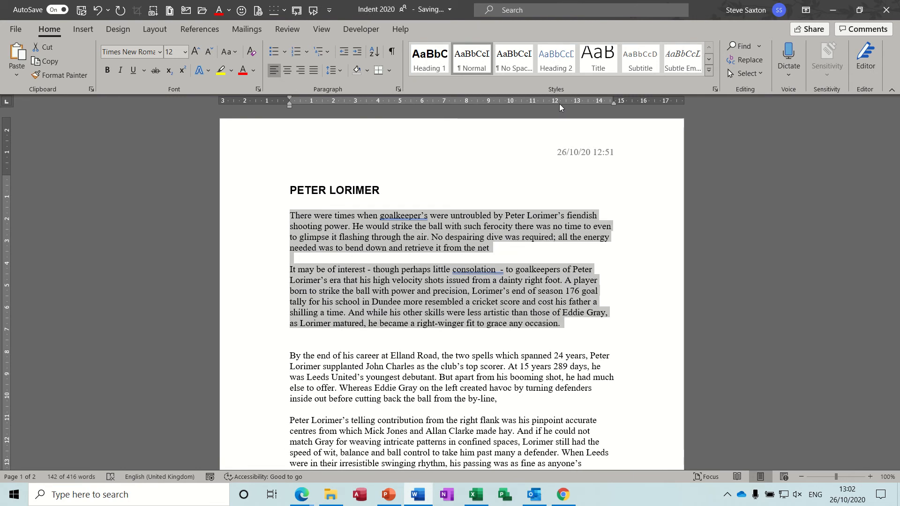
Set the first paragraph's first-line indent to 2 cm and its hanging indent to 4 cm on the ruler
{"action": "left_click", "coordinate": [464, 217]}
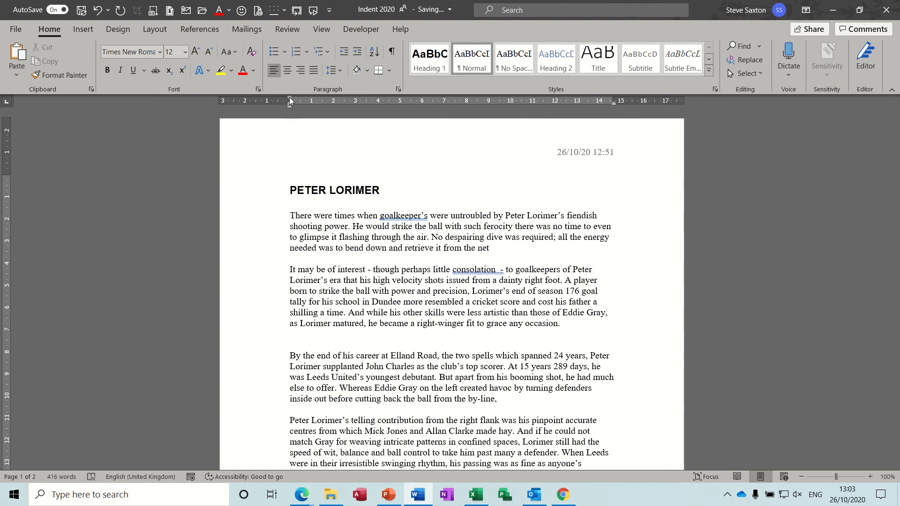
{"action": "left_click_drag", "start_coordinate": [289, 97], "coordinate": [332, 97]}
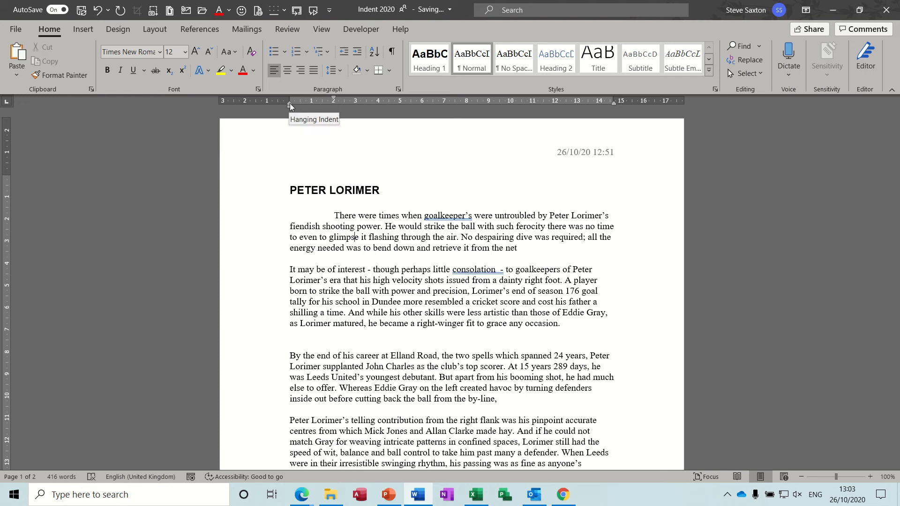
{"action": "left_click_drag", "start_coordinate": [290, 103], "coordinate": [378, 100]}
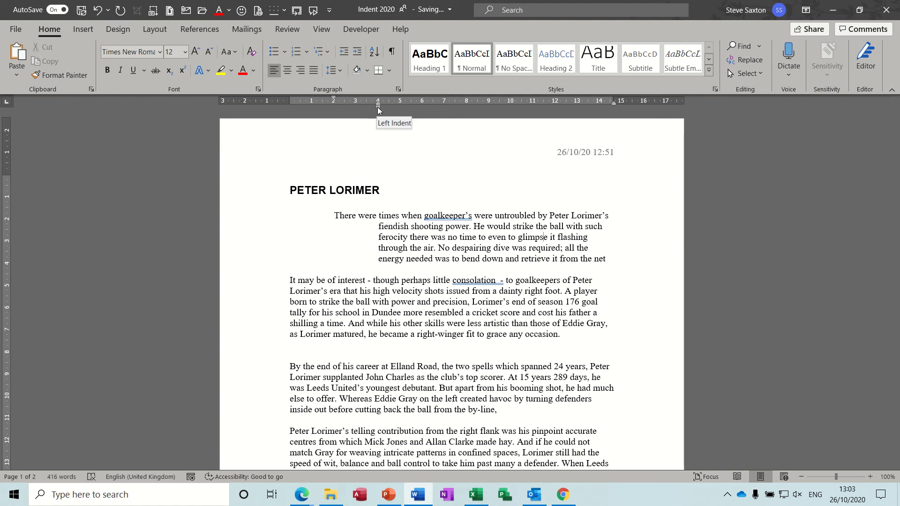
Return all of the first paragraph's left-side indents to 0 cm, trying a first line 1 cm outside the margin on the way
{"action": "mouse_move", "coordinate": [378, 107]}
{"action": "left_mouse_down"}
{"action": "mouse_move", "coordinate": [412, 108]}
{"action": "mouse_move", "coordinate": [346, 112]}
{"action": "mouse_move", "coordinate": [372, 103]}
{"action": "mouse_move", "coordinate": [331, 103]}
{"action": "left_mouse_up"}
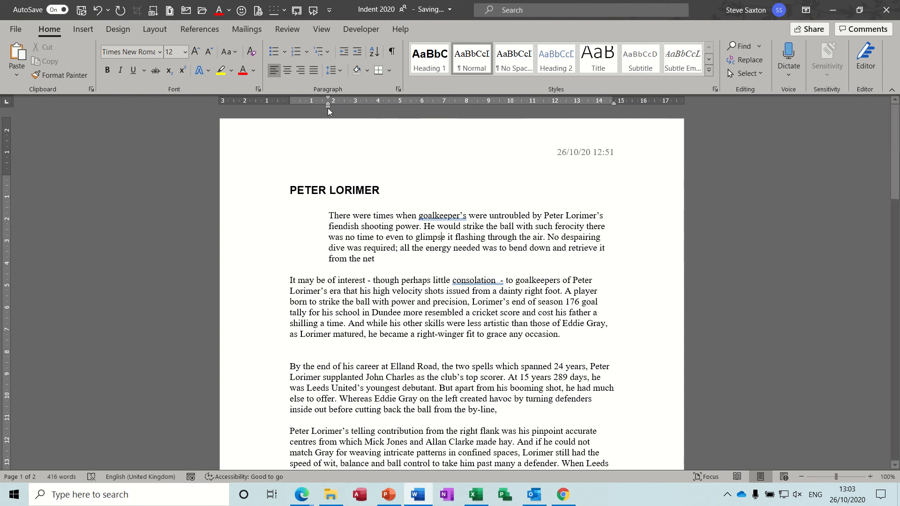
{"action": "left_click_drag", "start_coordinate": [328, 108], "coordinate": [268, 97]}
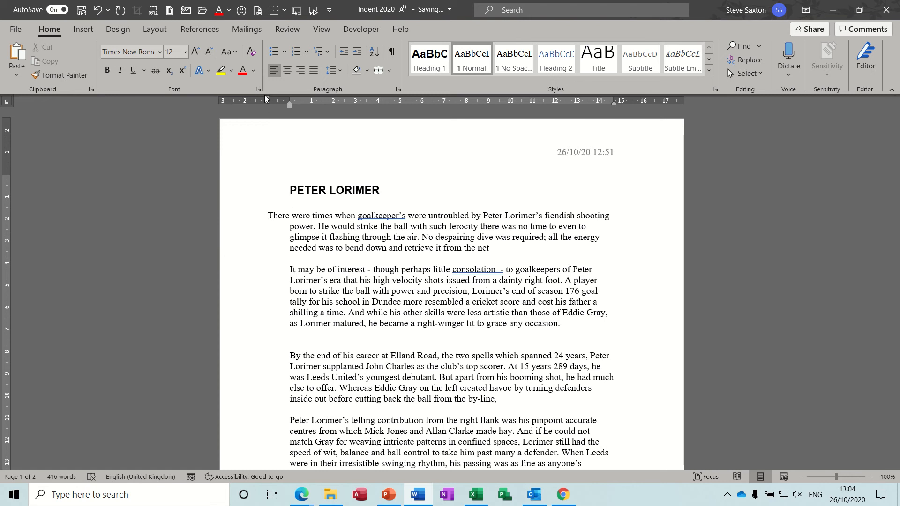
{"action": "left_click_drag", "start_coordinate": [265, 97], "coordinate": [288, 97]}
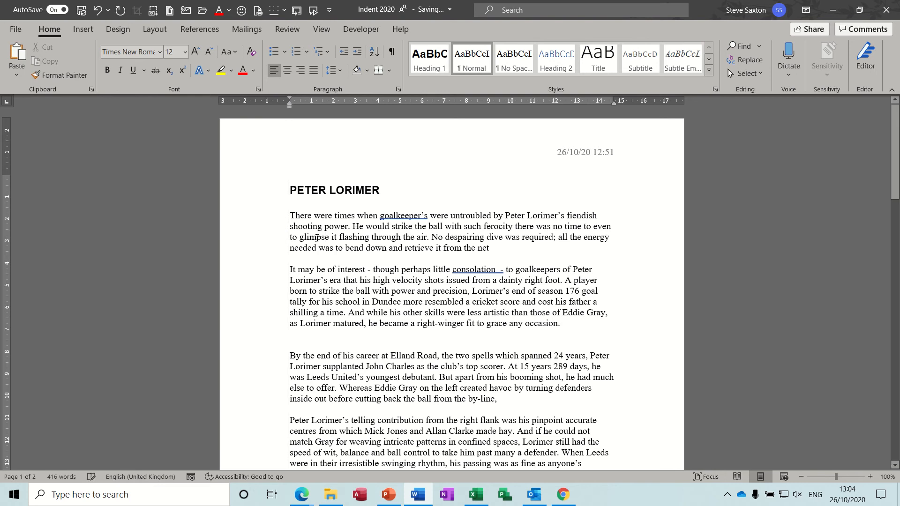
Number the first paragraph, align its text with the left margin and hang the number 1 cm outside the margin
{"action": "left_click", "coordinate": [296, 52]}
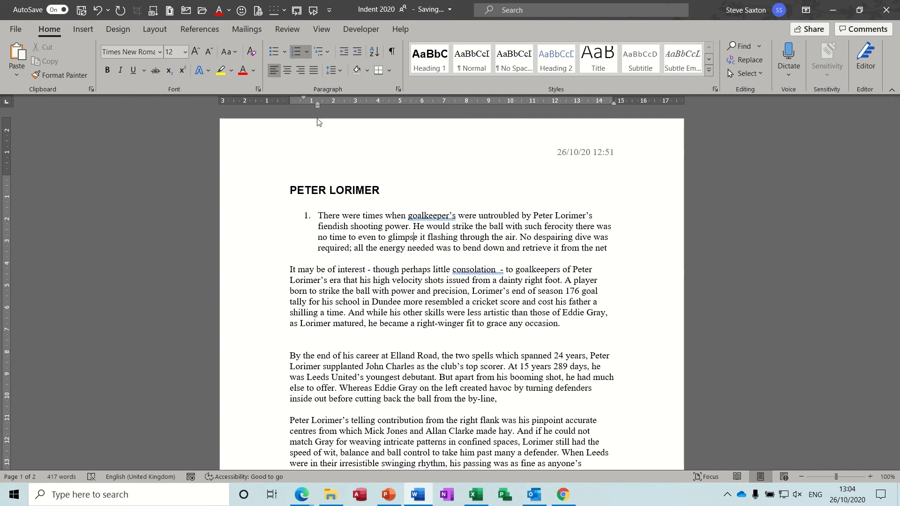
{"action": "left_click_drag", "start_coordinate": [316, 107], "coordinate": [317, 107]}
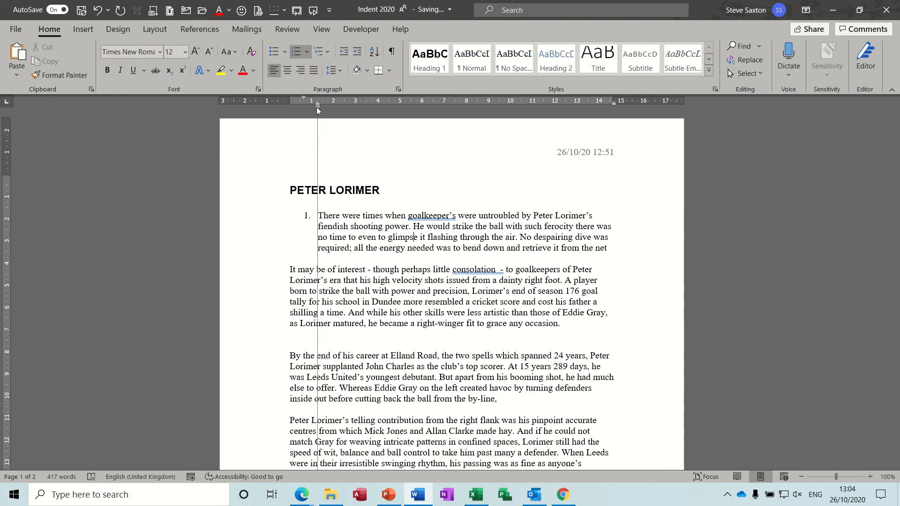
{"action": "left_click_drag", "start_coordinate": [316, 107], "coordinate": [306, 98]}
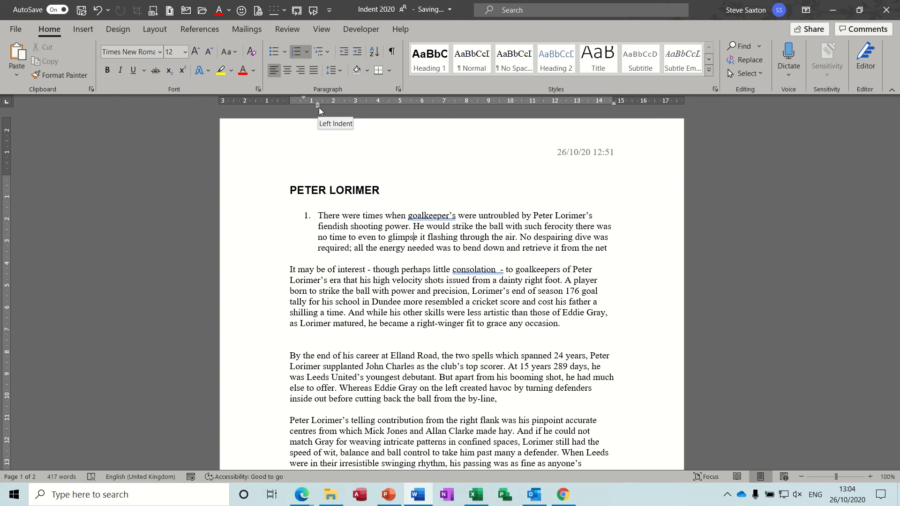
{"action": "left_click_drag", "start_coordinate": [319, 108], "coordinate": [275, 101]}
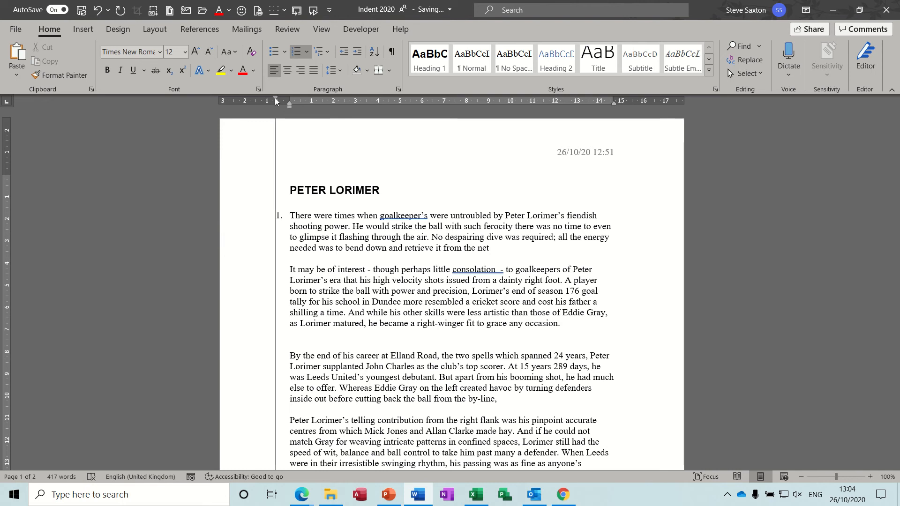
{"action": "mouse_move", "coordinate": [275, 101]}
{"action": "left_mouse_down"}
{"action": "mouse_move", "coordinate": [246, 99]}
{"action": "mouse_move", "coordinate": [266, 96]}
{"action": "left_mouse_up"}
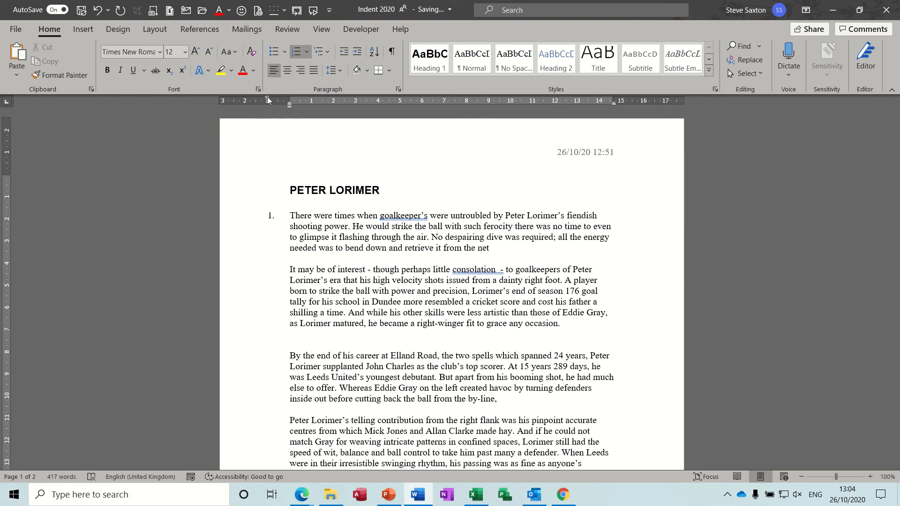
Remove the numbering from the first paragraph and set its left indent to 0 cm
{"action": "left_click", "coordinate": [335, 225]}
{"action": "left_click", "coordinate": [296, 55]}
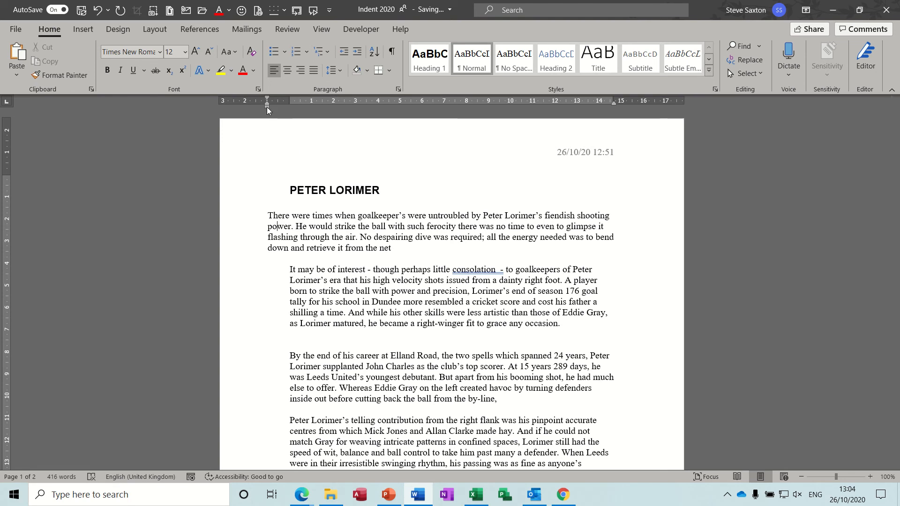
{"action": "left_click_drag", "start_coordinate": [267, 107], "coordinate": [289, 106]}
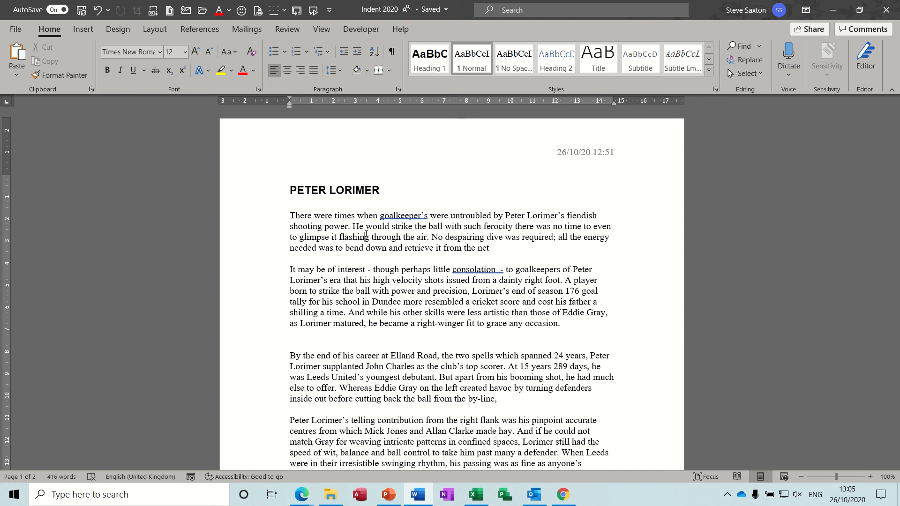
Select from the blank line under the heading into the third paragraph and set the first-line indent to 0 cm
{"action": "left_click", "coordinate": [274, 219]}
{"action": "double_click", "coordinate": [262, 235]}
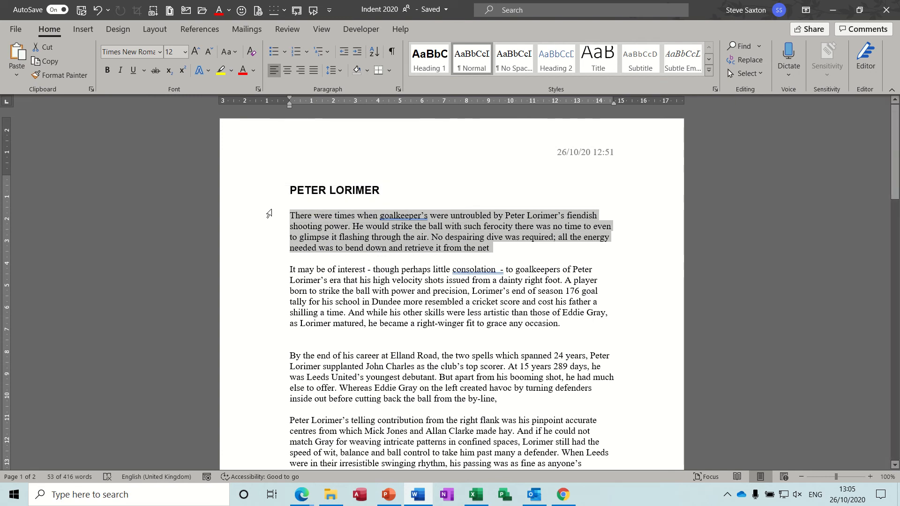
{"action": "left_click_drag", "start_coordinate": [269, 209], "coordinate": [281, 388]}
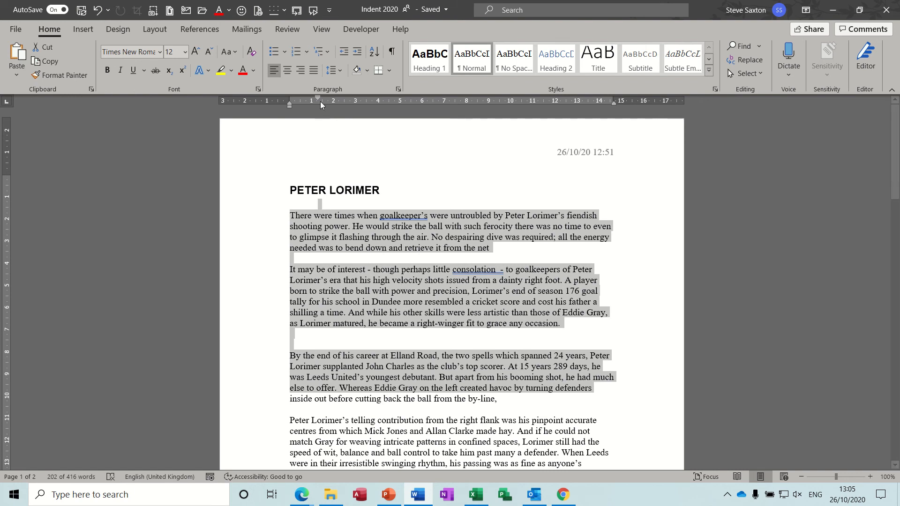
{"action": "left_click_drag", "start_coordinate": [317, 100], "coordinate": [290, 99]}
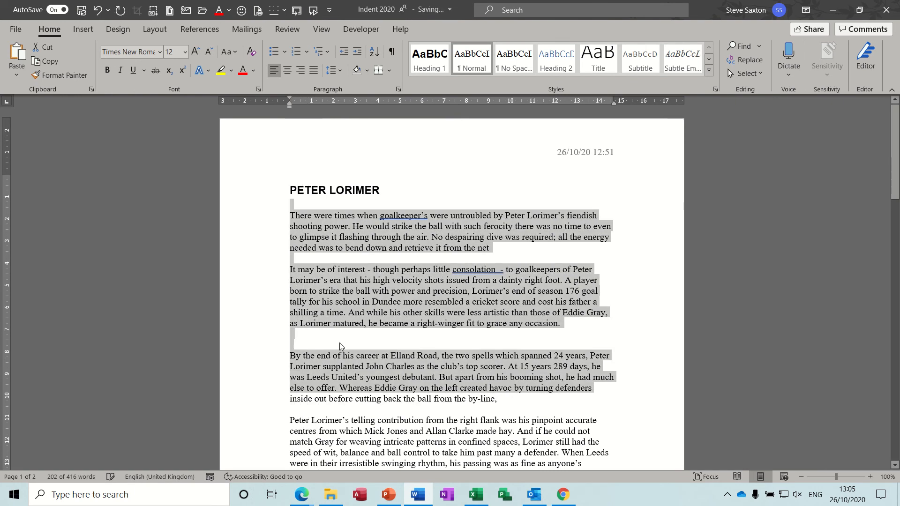
Insert blank space at the start of the second paragraph, pushing its first line in by about 1 cm
{"action": "left_click", "coordinate": [437, 294]}
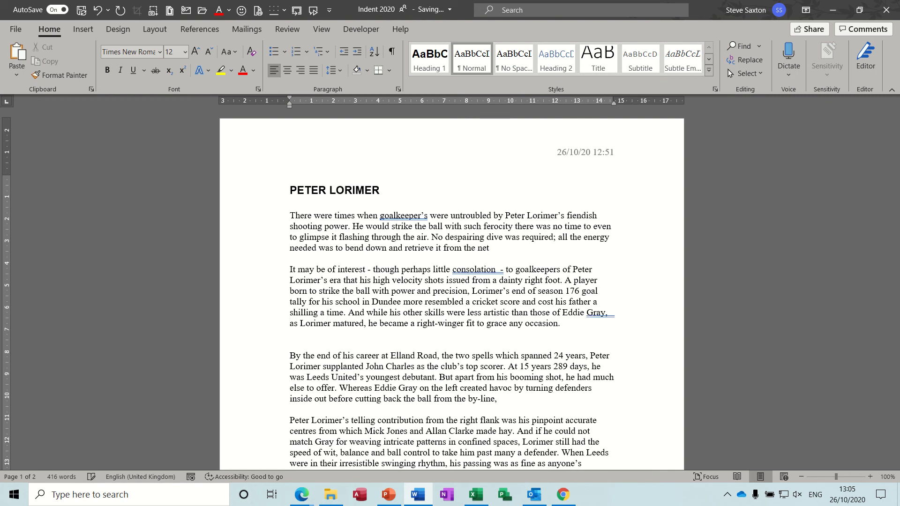
{"action": "left_click", "coordinate": [291, 270]}
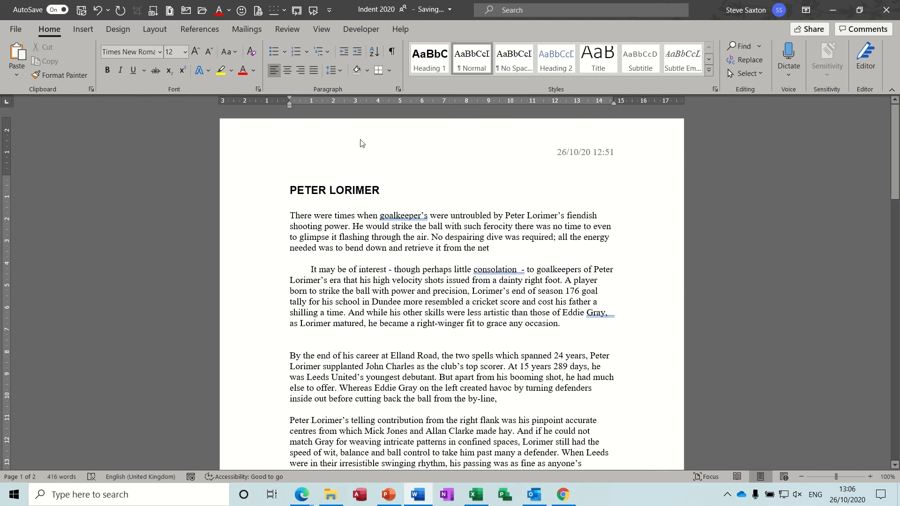
Show the formatting marks briefly, hide them again, and delete the spaces at the start of the second paragraph
{"action": "left_click", "coordinate": [392, 52]}
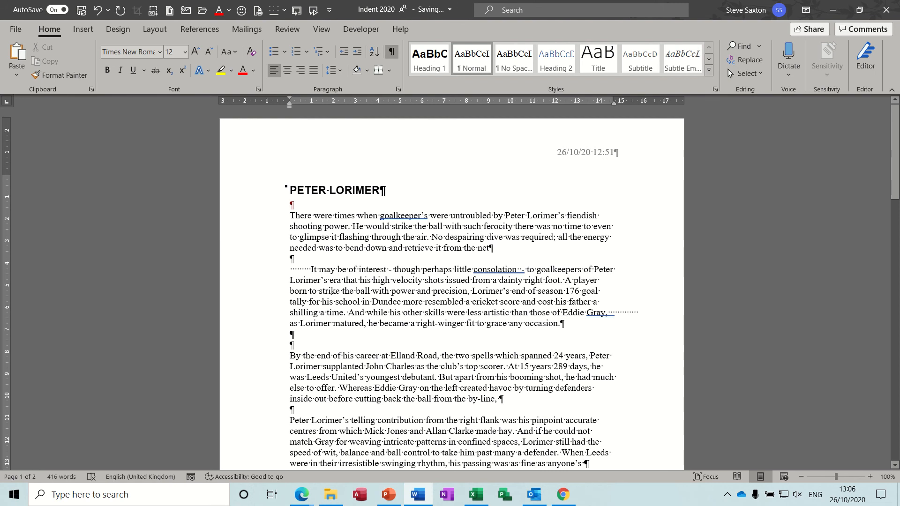
{"action": "left_click", "coordinate": [393, 53]}
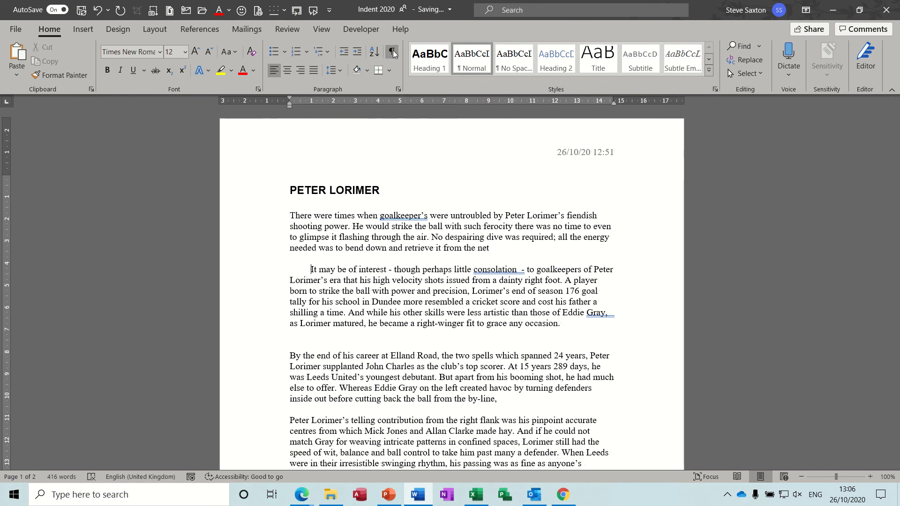
{"action": "key", "text": "BackSpace"}
{"action": "key", "text": "BackSpace"}
{"action": "key", "text": "BackSpace"}
{"action": "key", "text": "BackSpace"}
{"action": "key", "text": "BackSpace"}
{"action": "key", "text": "BackSpace"}
{"action": "key", "text": "BackSpace"}
{"action": "key", "text": "BackSpace"}
{"action": "key", "text": "BackSpace"}
{"action": "key", "text": "BackSpace"}
{"action": "key", "text": "BackSpace"}
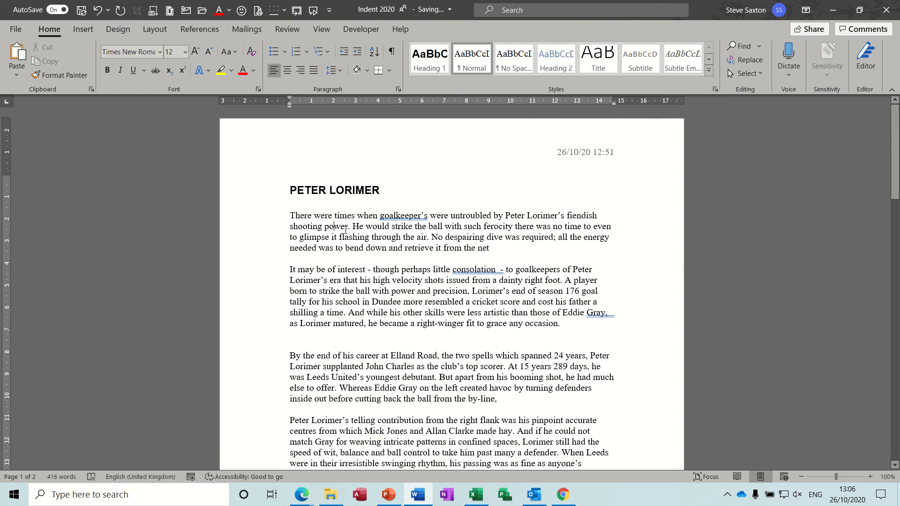
Increase the first paragraph's left indent by three levels and undo all three increases
{"action": "key", "text": "ctrl+m"}
{"action": "key", "text": "ctrl+m"}
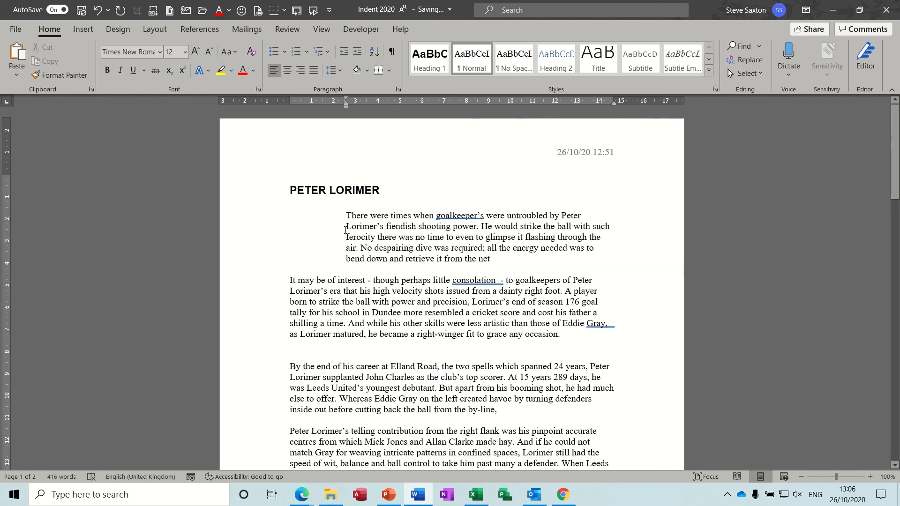
{"action": "key", "text": "ctrl+m"}
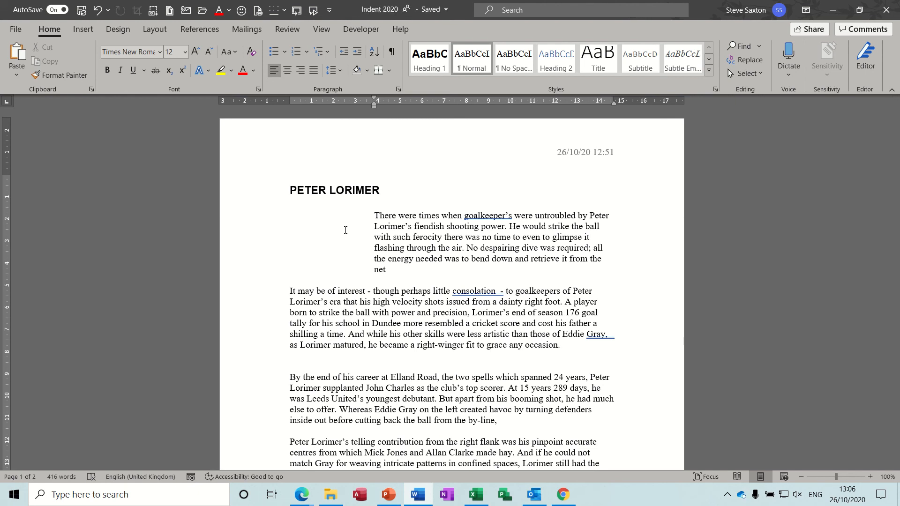
{"action": "key", "text": "ctrl+z"}
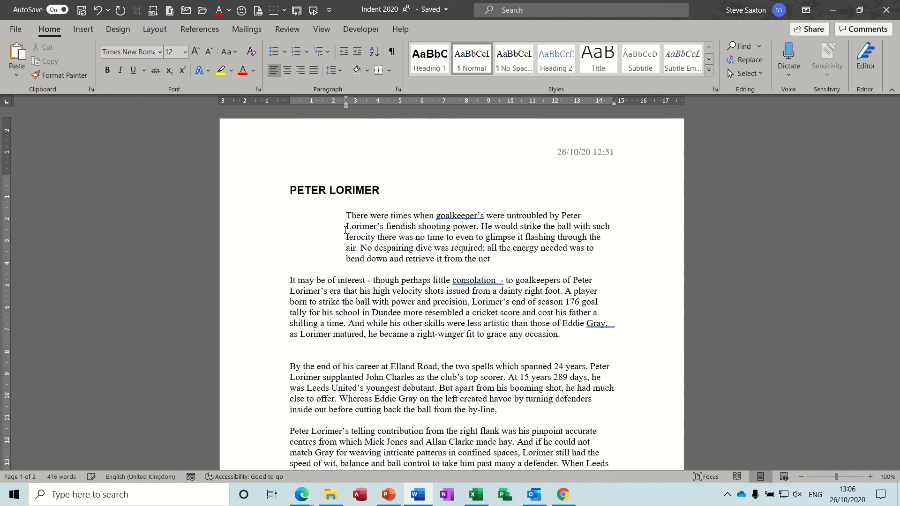
{"action": "key", "text": "ctrl+z"}
{"action": "key", "text": "ctrl+z"}
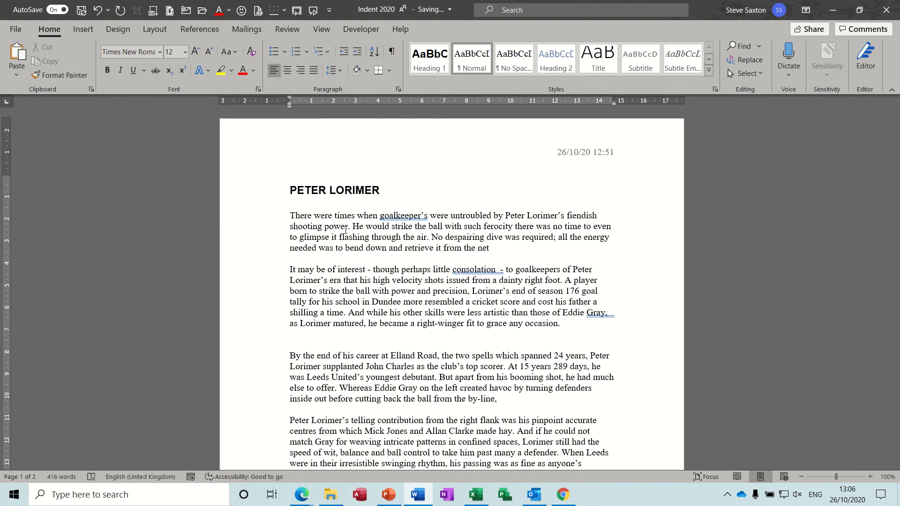
Create a new blank document and close it, returning to the Indent 2020 document
{"action": "key", "text": "ctrl+n"}
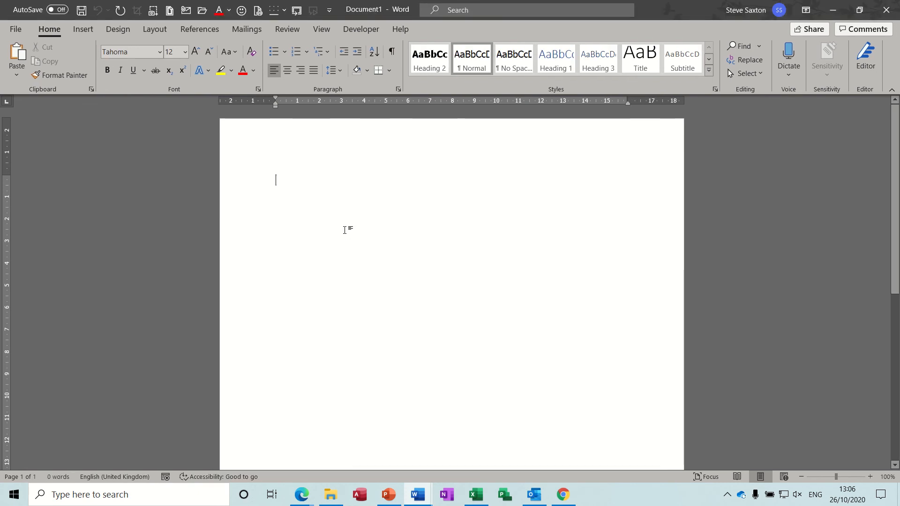
{"action": "key", "text": "ctrl+w"}
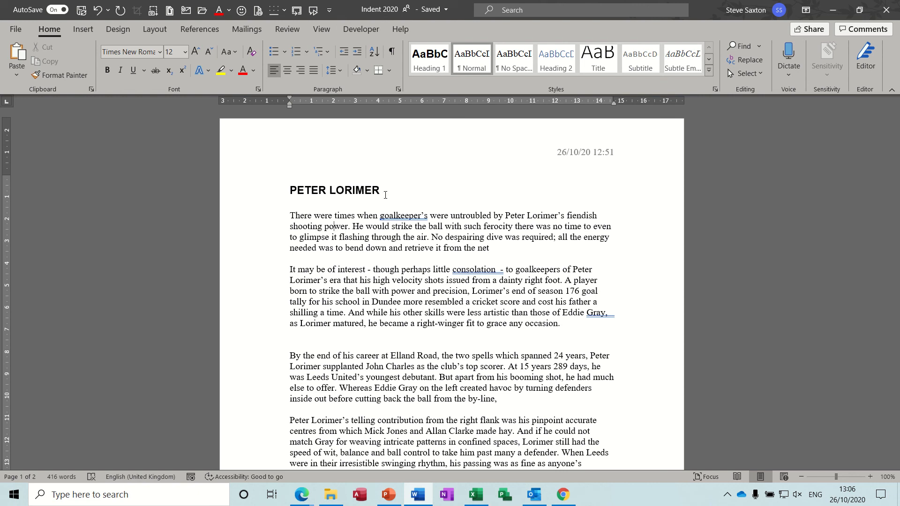
Give the whole document a 1.27 cm first-line indent through the paragraph settings and undo it
{"action": "double_click", "coordinate": [242, 228]}
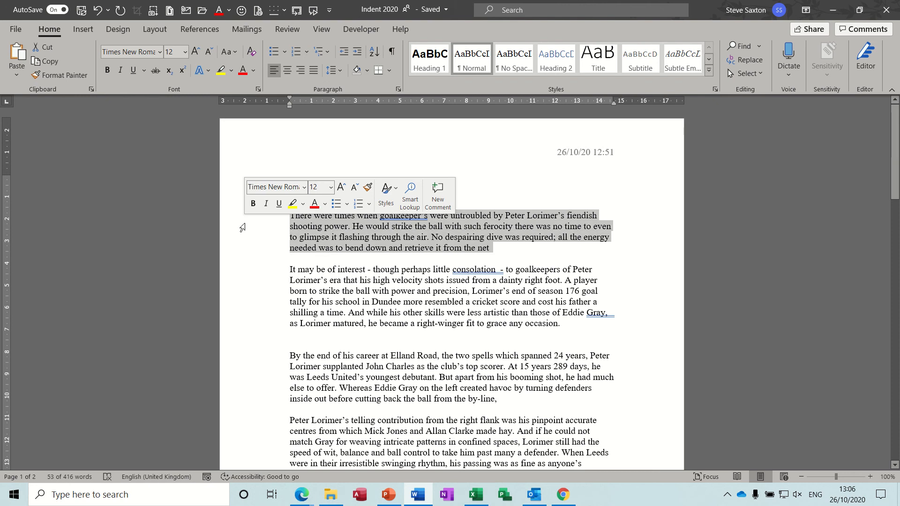
{"action": "triple_click", "coordinate": [242, 228]}
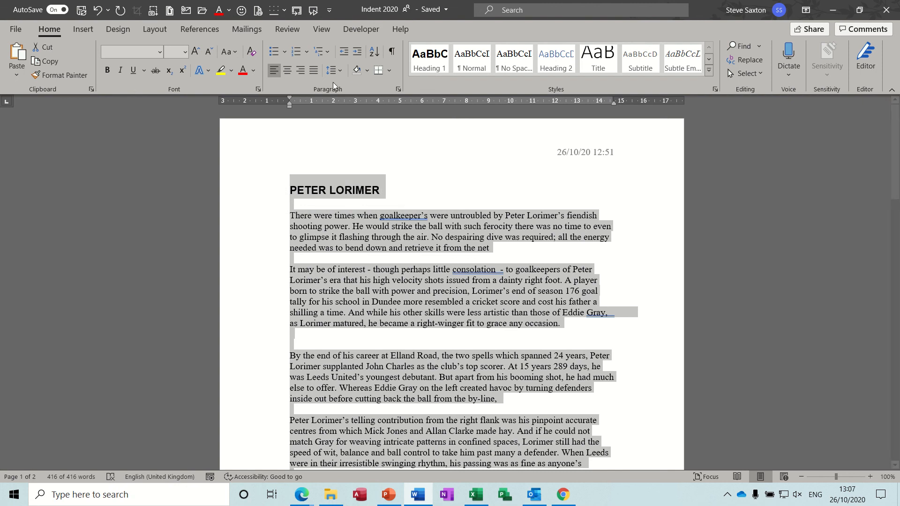
{"action": "left_click", "coordinate": [399, 89]}
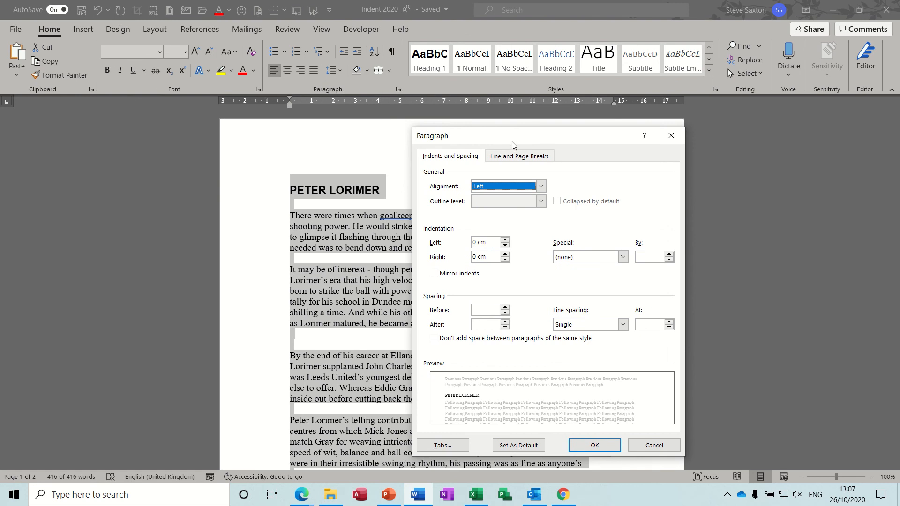
{"action": "left_click_drag", "start_coordinate": [507, 140], "coordinate": [385, 114]}
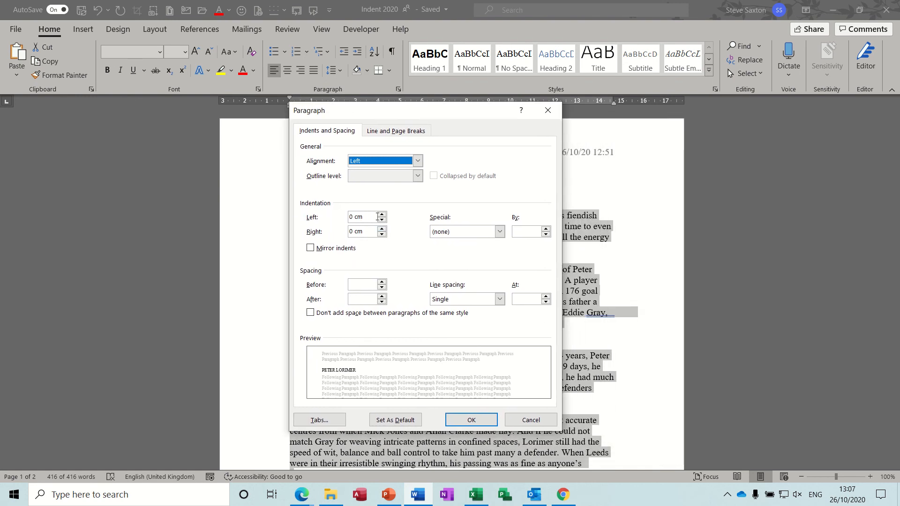
{"action": "left_click", "coordinate": [500, 232]}
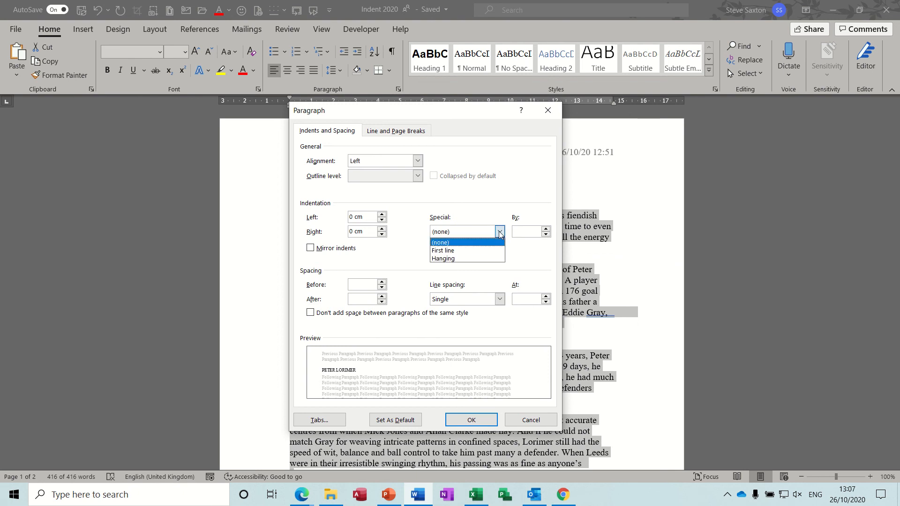
{"action": "left_click", "coordinate": [477, 254]}
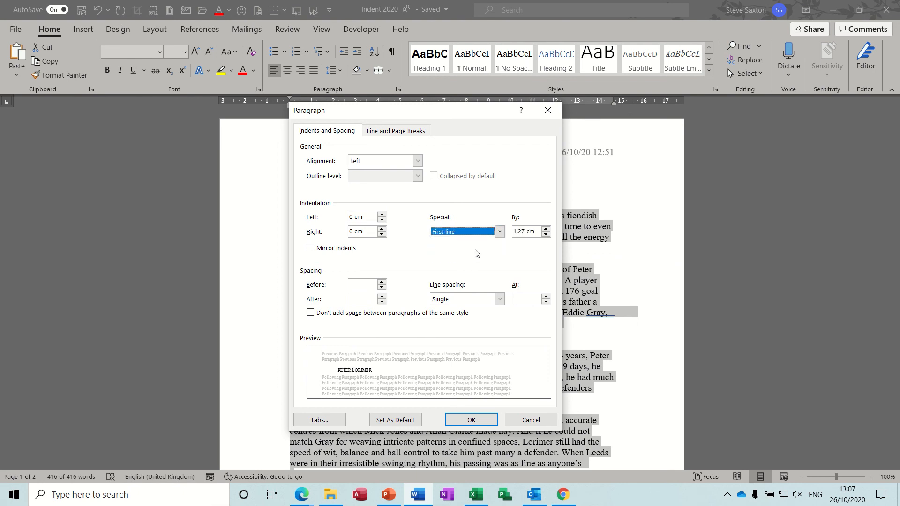
{"action": "left_click", "coordinate": [471, 420]}
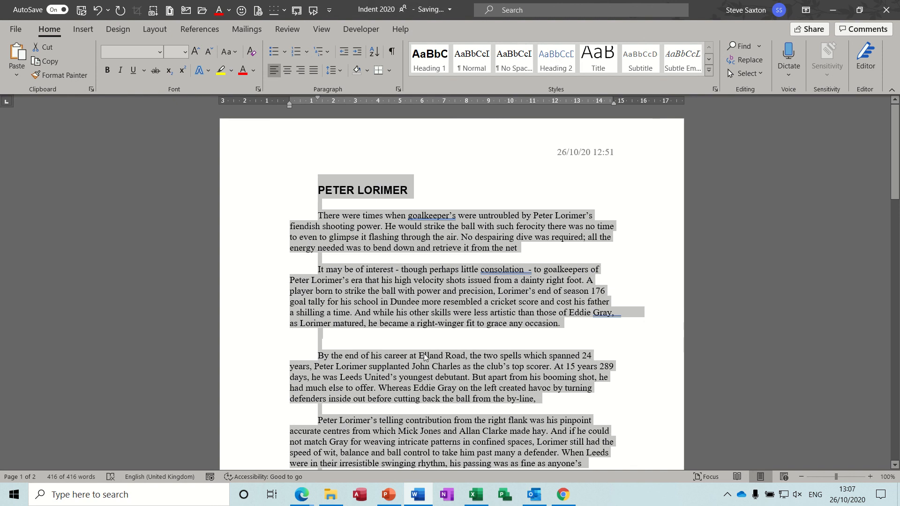
{"action": "key", "text": "ctrl+z"}
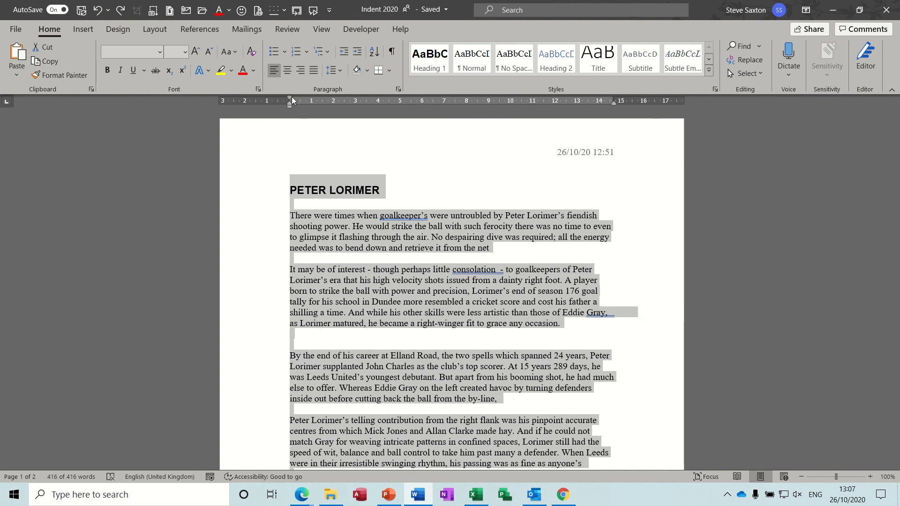
Try a first-line indent of about 1.25 cm across the whole document, refined to exactly 1.27 cm, and undo it
{"action": "mouse_move", "coordinate": [292, 96]}
{"action": "left_mouse_down"}
{"action": "mouse_move", "coordinate": [328, 100]}
{"action": "mouse_move", "coordinate": [319, 105]}
{"action": "left_mouse_up"}
{"action": "key", "text": "ctrl+a"}
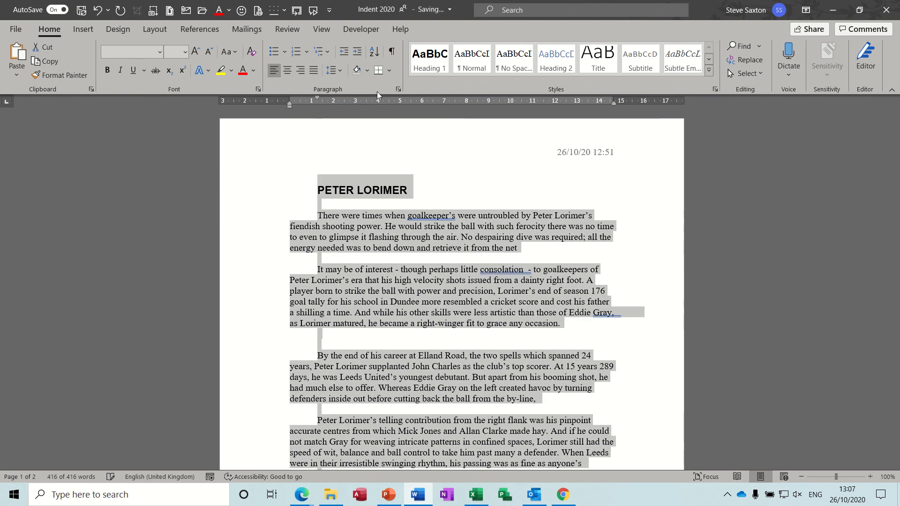
{"action": "left_click", "coordinate": [399, 89]}
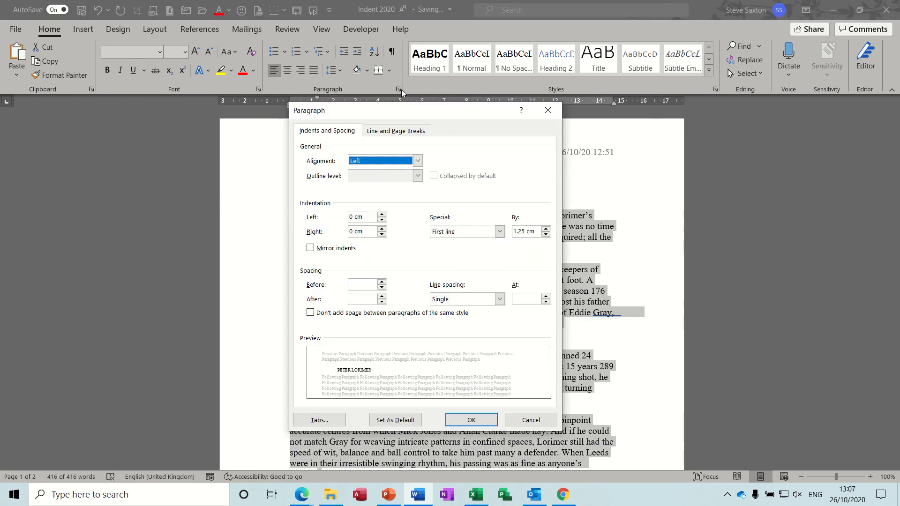
{"action": "left_click", "coordinate": [546, 234]}
{"action": "left_click", "coordinate": [546, 229]}
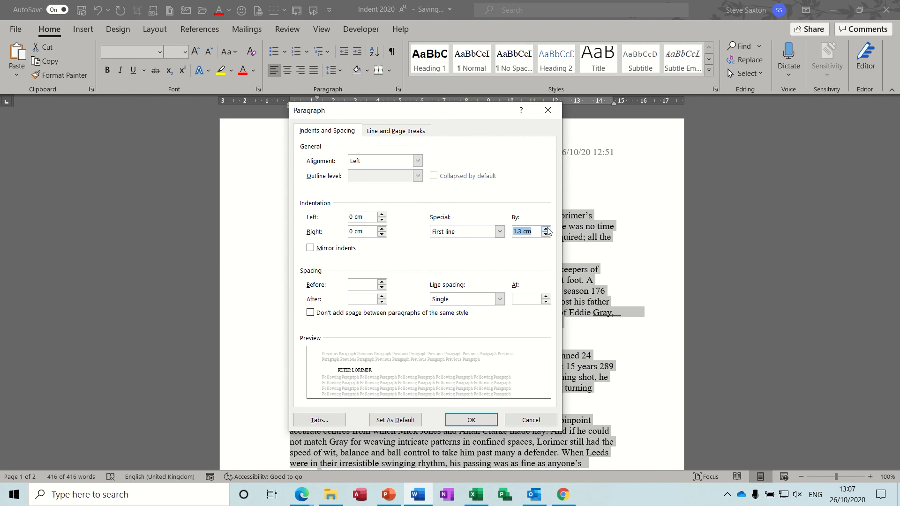
{"action": "left_click", "coordinate": [546, 229]}
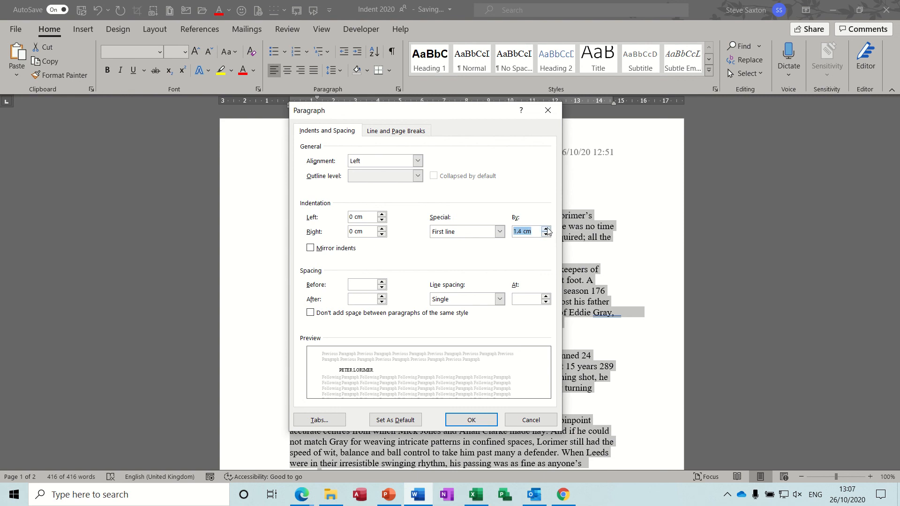
{"action": "left_click", "coordinate": [500, 232]}
{"action": "left_click", "coordinate": [475, 252]}
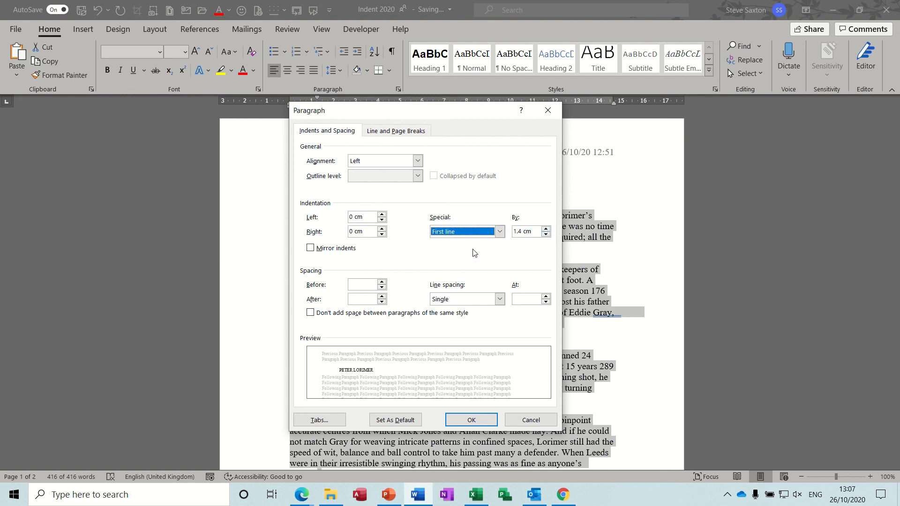
{"action": "left_click", "coordinate": [523, 231]}
{"action": "key", "text": "BackSpace"}
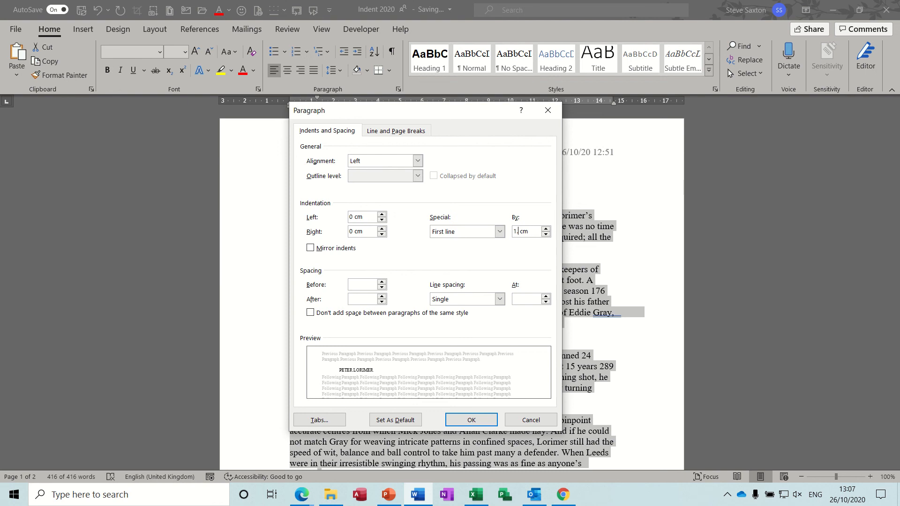
{"action": "type", "text": "27"}
{"action": "left_click", "coordinate": [471, 419]}
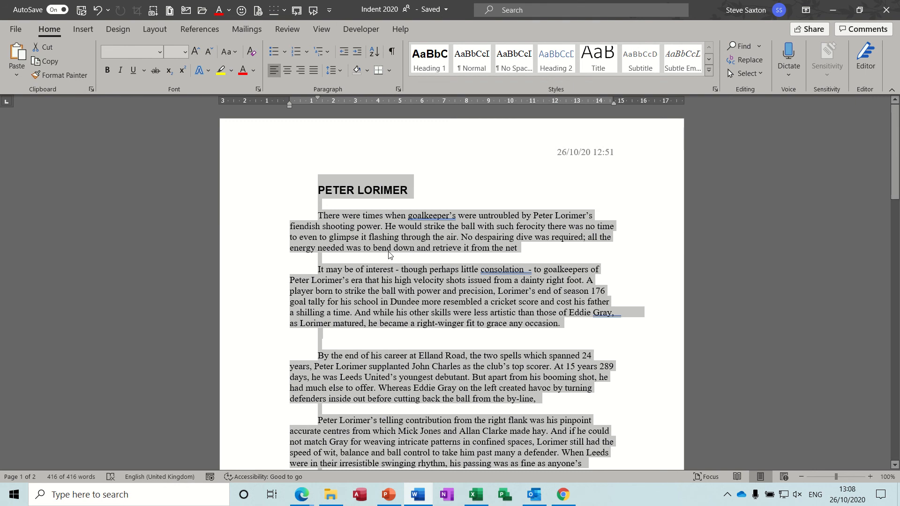
{"action": "key", "text": "ctrl+z"}
Apply a one-level hanging indent to the first paragraph and remove it again
{"action": "left_click", "coordinate": [376, 237]}
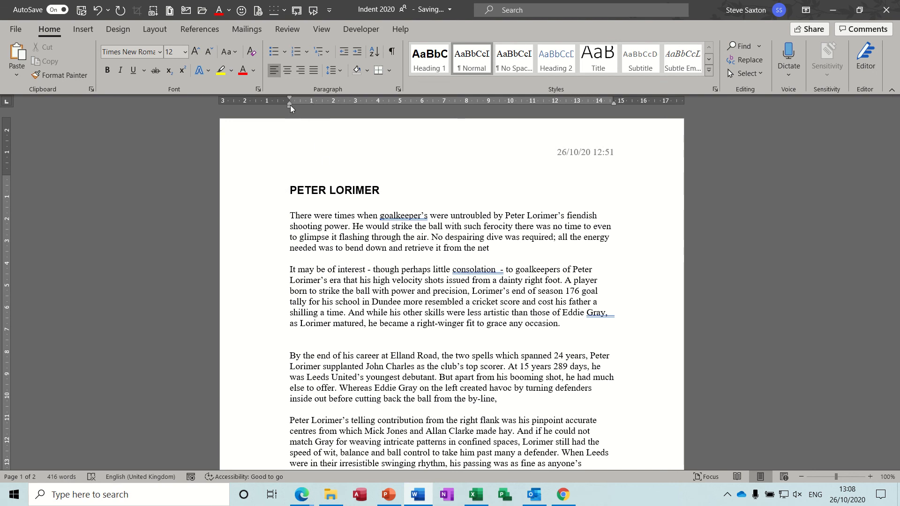
{"action": "mouse_move", "coordinate": [291, 97]}
{"action": "left_mouse_down"}
{"action": "mouse_move", "coordinate": [316, 97]}
{"action": "mouse_move", "coordinate": [290, 100]}
{"action": "mouse_move", "coordinate": [312, 106]}
{"action": "mouse_move", "coordinate": [290, 109]}
{"action": "left_mouse_up"}
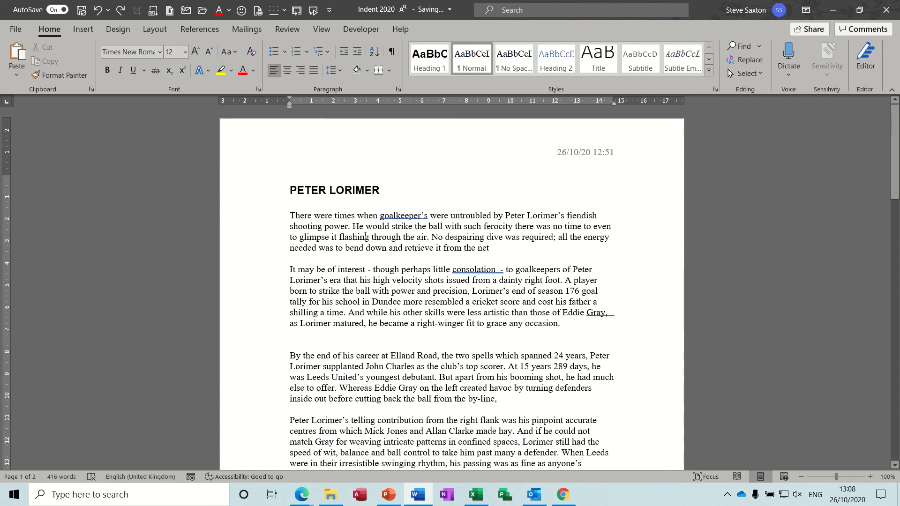
{"action": "key", "text": "ctrl+t"}
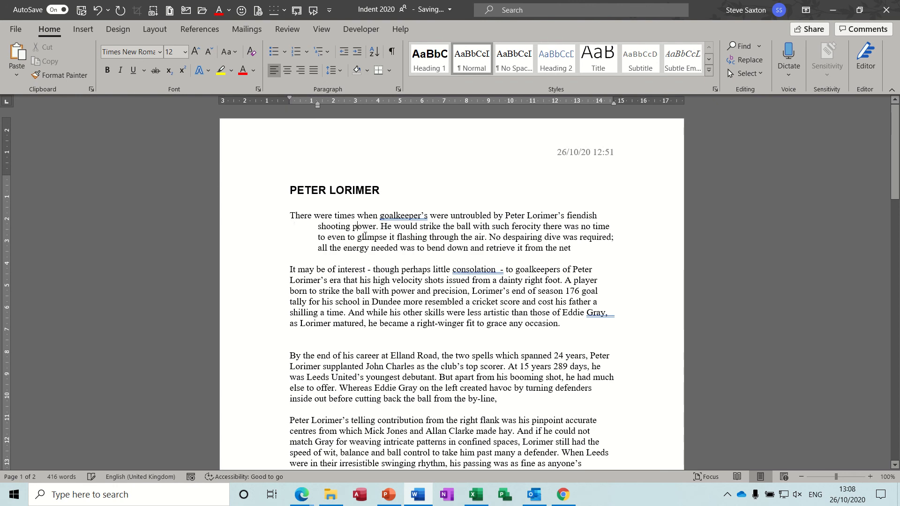
{"action": "key", "text": "ctrl+shift+t"}
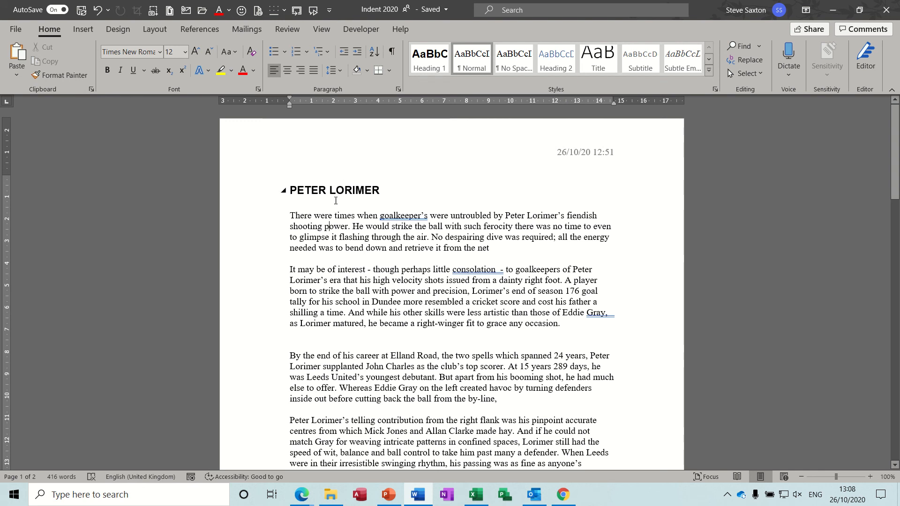
Raise the first paragraph's left indent by three levels and decrease it back to the margin
{"action": "left_click", "coordinate": [358, 52]}
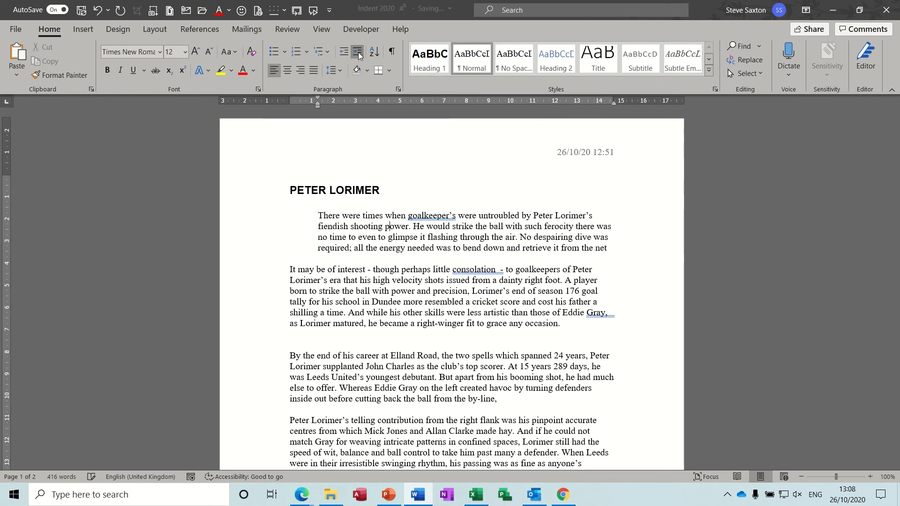
{"action": "left_click", "coordinate": [358, 52]}
{"action": "left_click", "coordinate": [358, 52]}
{"action": "left_click", "coordinate": [345, 53]}
{"action": "left_click", "coordinate": [344, 53]}
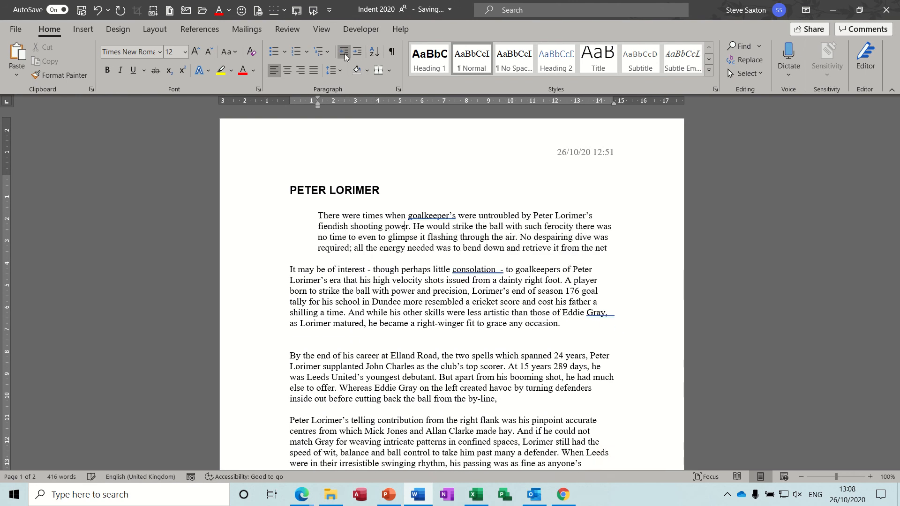
{"action": "left_click", "coordinate": [345, 54]}
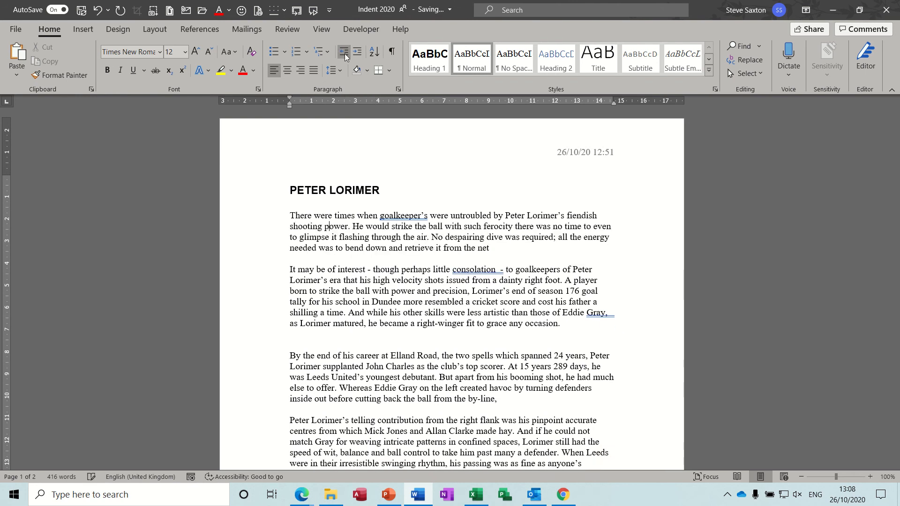
Try the First line and Hanging special indents in the first paragraph's settings, reset the option to (none), and cancel
{"action": "left_click", "coordinate": [398, 89]}
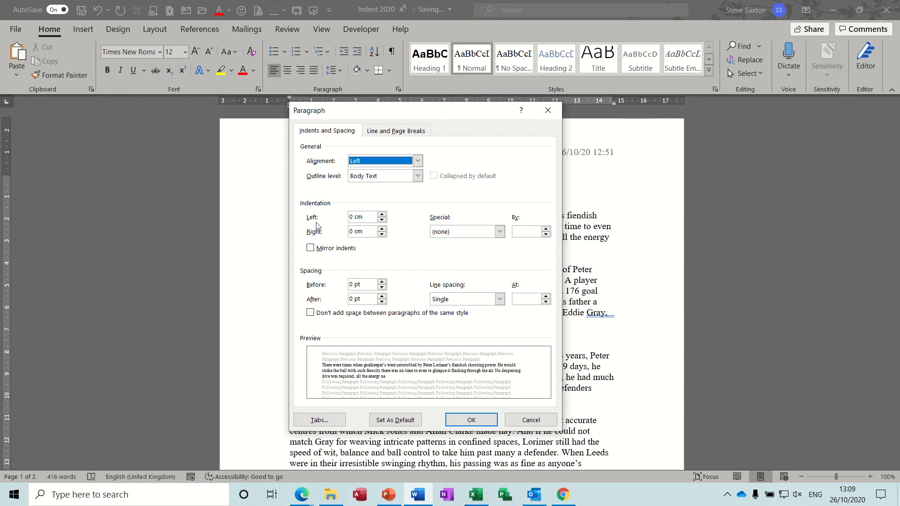
{"action": "left_click", "coordinate": [500, 231]}
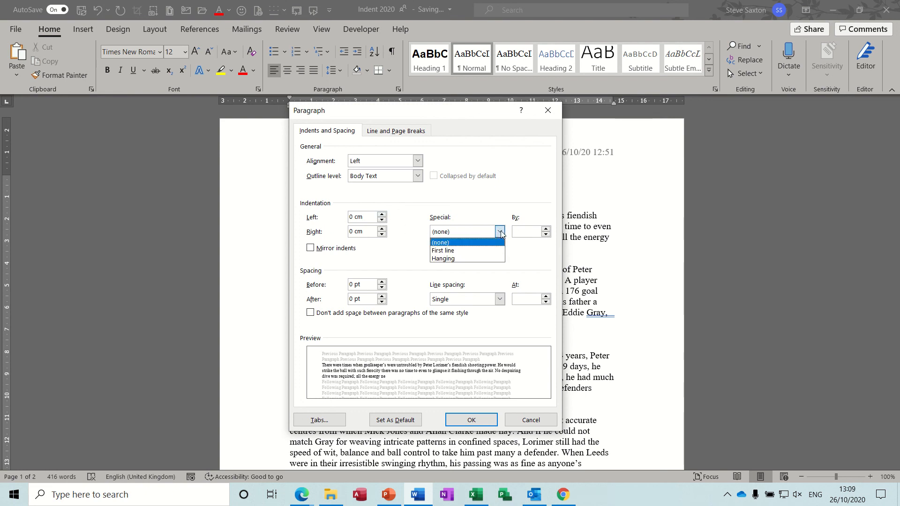
{"action": "left_click", "coordinate": [477, 250]}
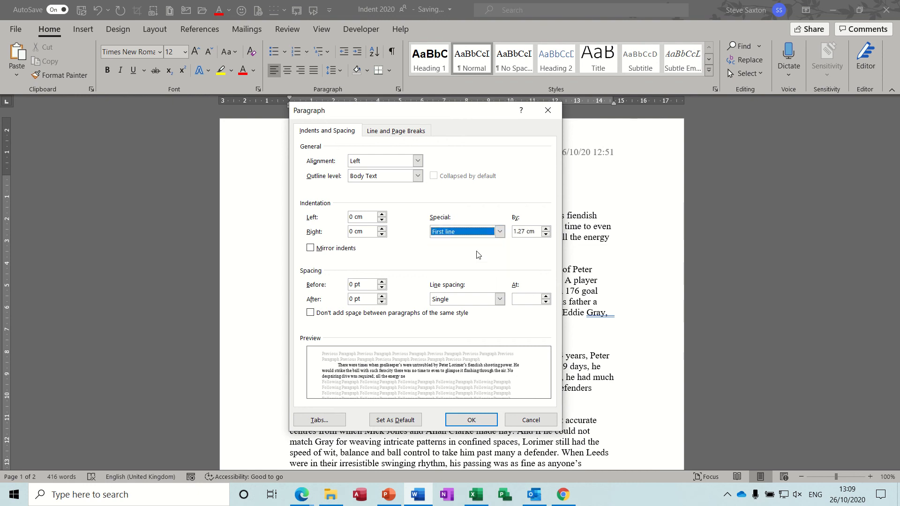
{"action": "left_click", "coordinate": [501, 236]}
{"action": "left_click", "coordinate": [483, 258]}
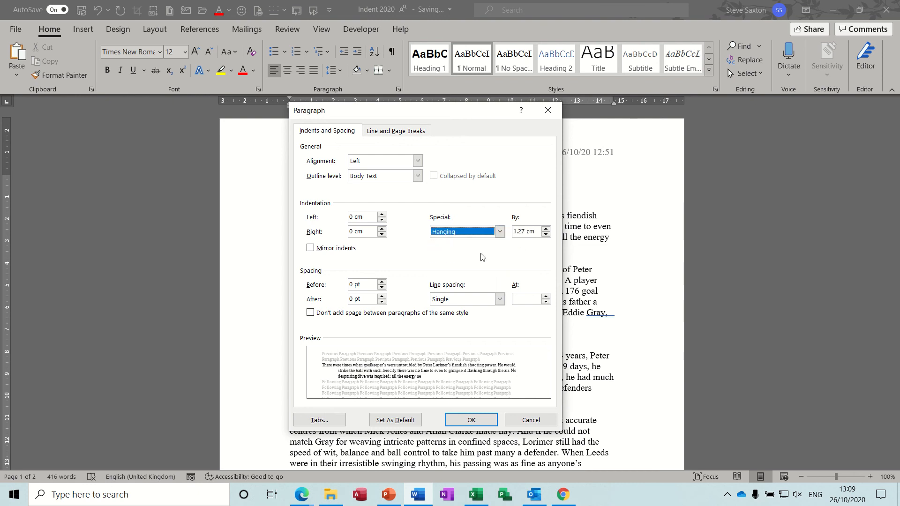
{"action": "left_click", "coordinate": [500, 234]}
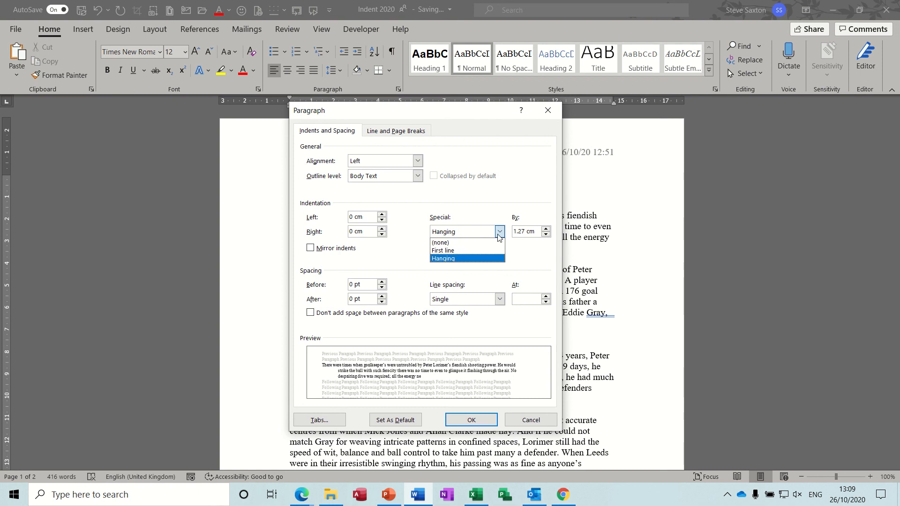
{"action": "left_click", "coordinate": [474, 244]}
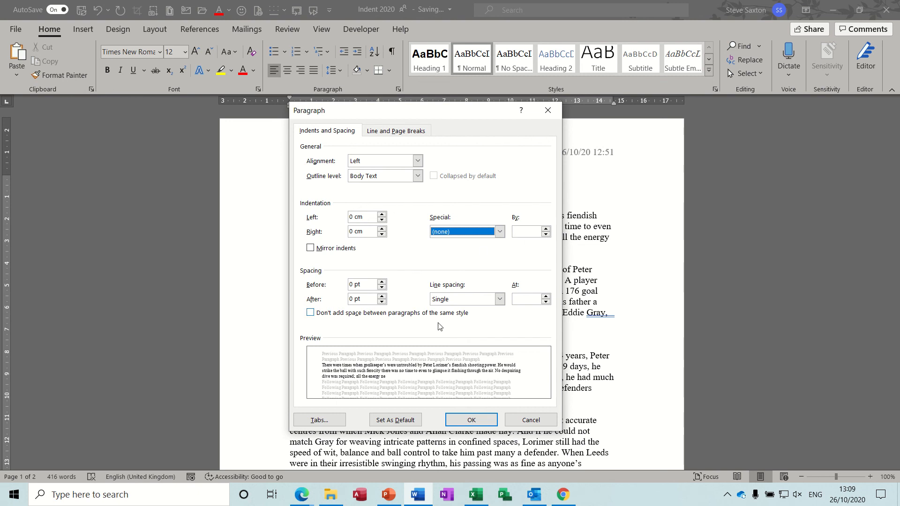
{"action": "left_click", "coordinate": [528, 422]}
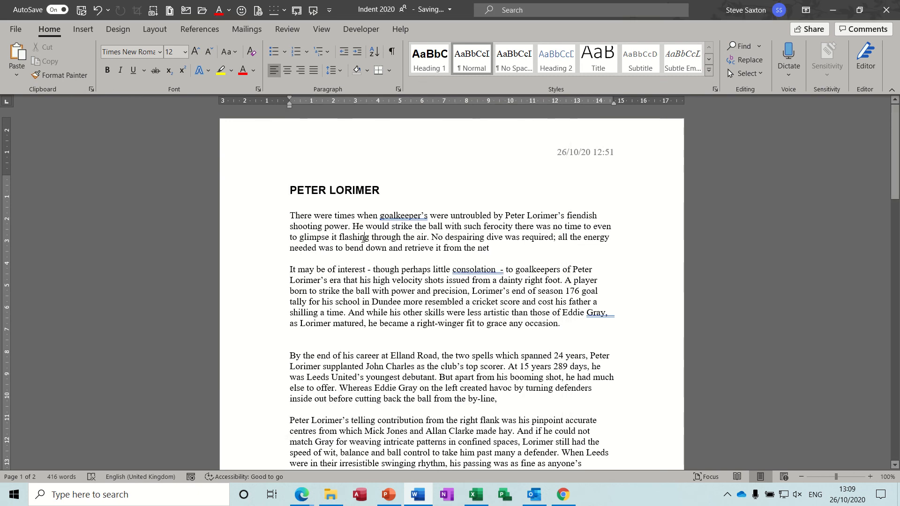